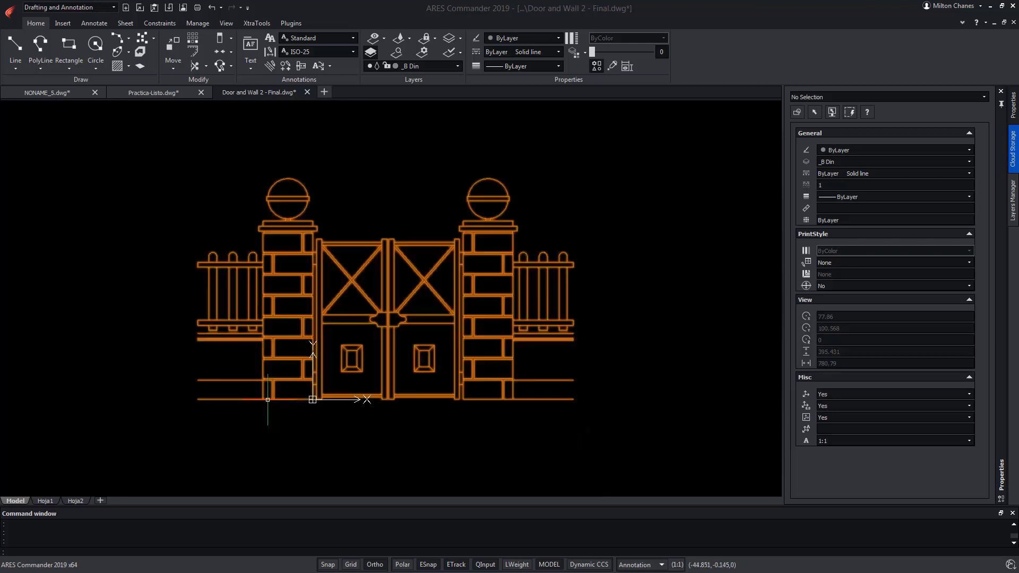
# Step: Stretch the gate block's fences to Distance1 140 on the left and Distance2 160 on the right
pyautogui.click(267, 399)
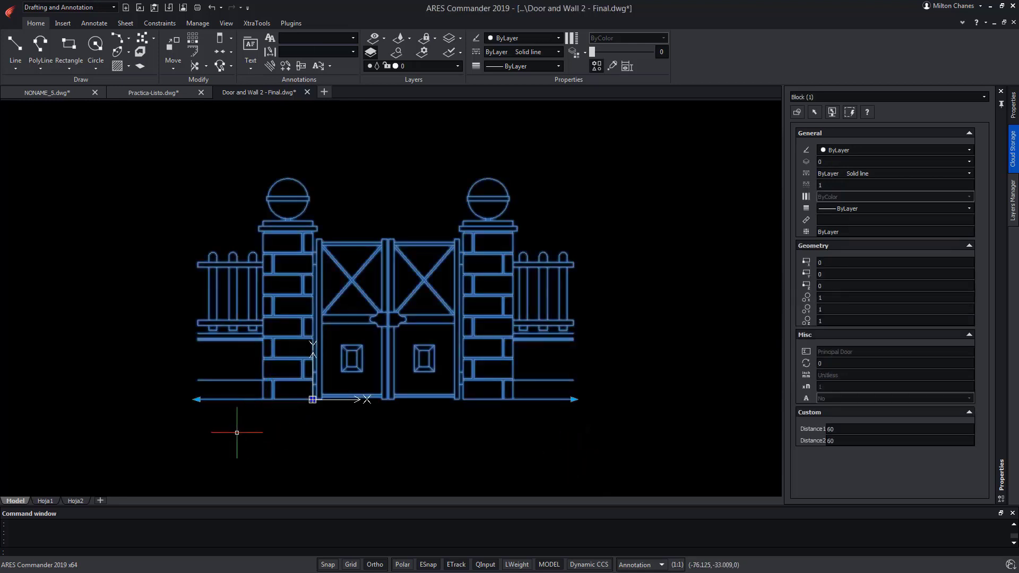
pyautogui.click(198, 399)
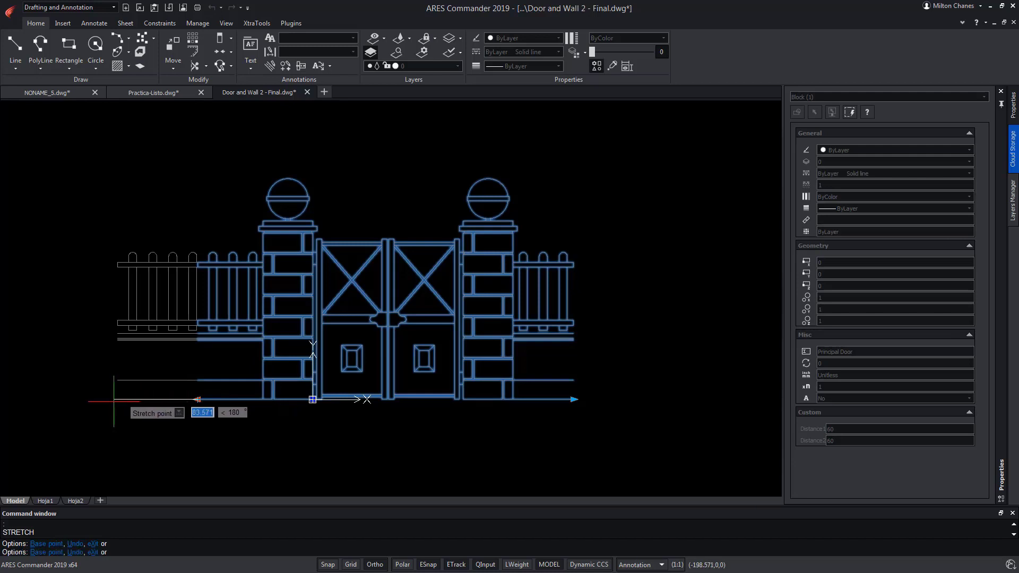
pyautogui.click(113, 399)
pyautogui.click(573, 399)
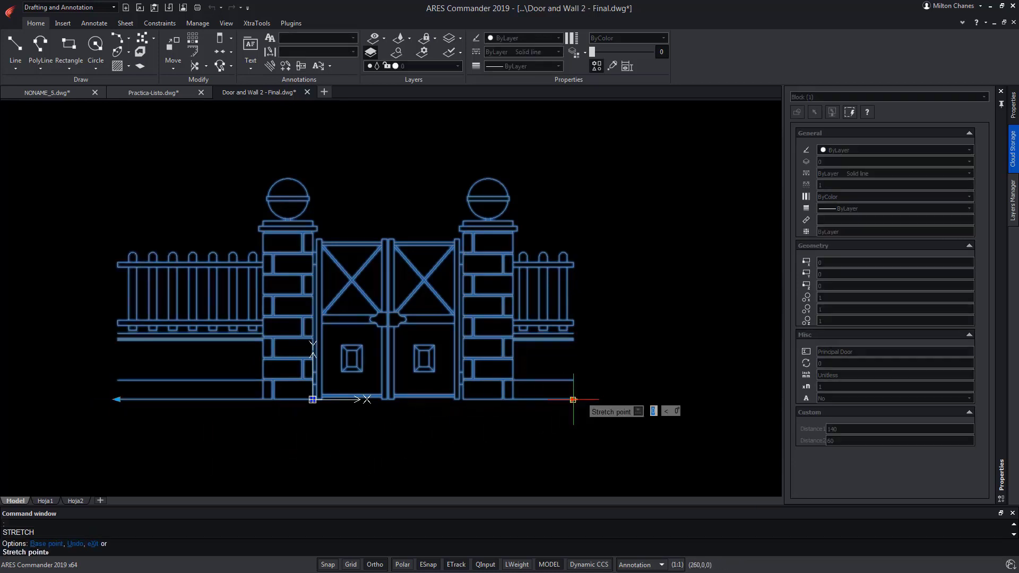
pyautogui.click(684, 424)
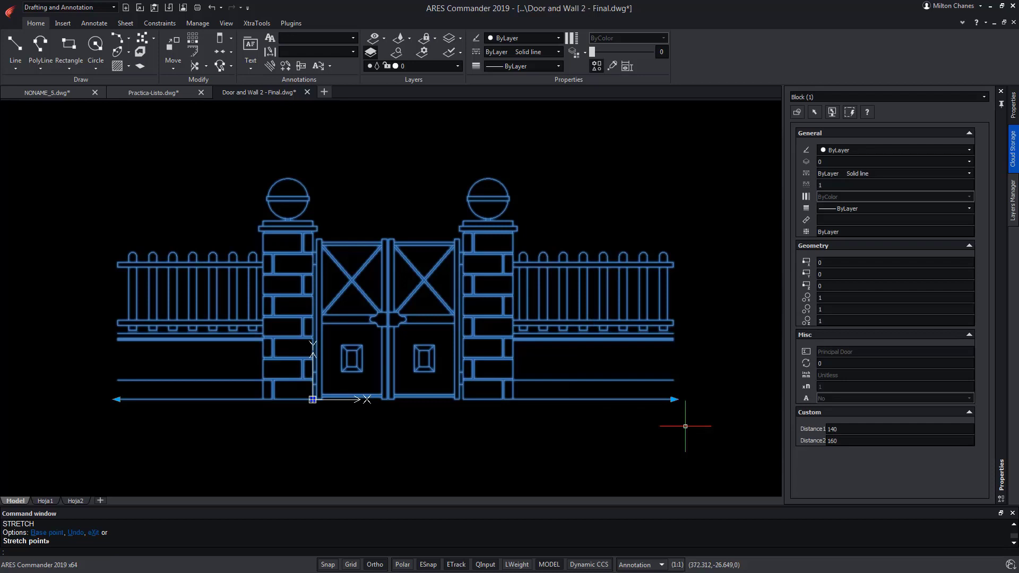
pyautogui.press('Escape')
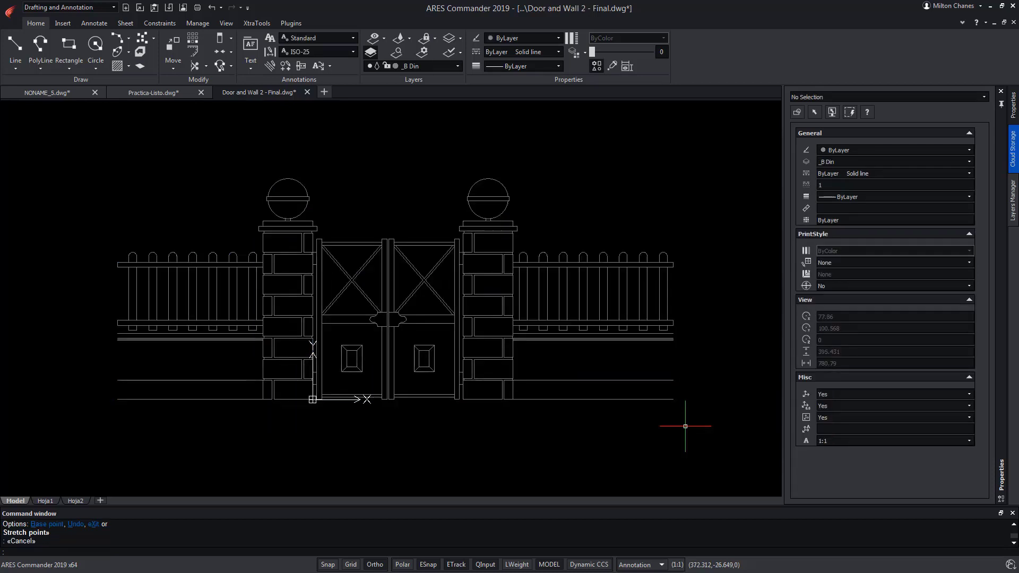
# Step: Window-select the five alternative gate drawings below the main gate and cut them with Ctrl+X
pyautogui.scroll(-2, 661, 262)
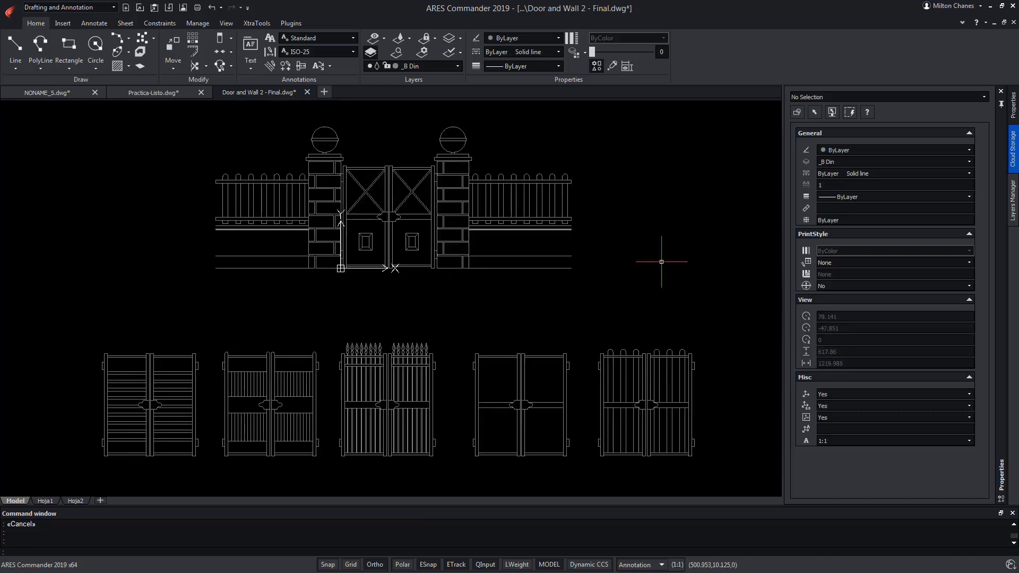
pyautogui.click(464, 174)
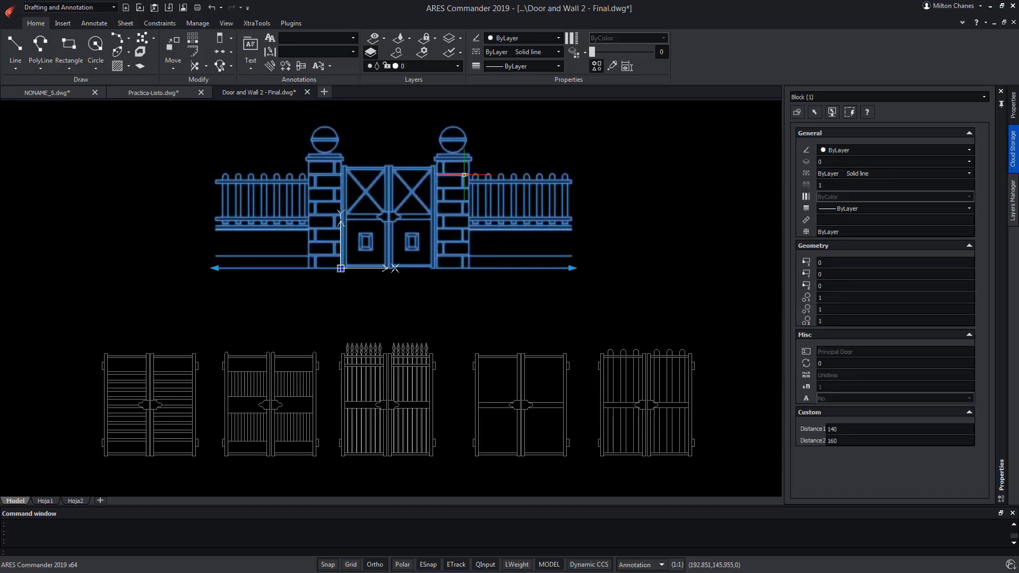
pyautogui.press('Escape')
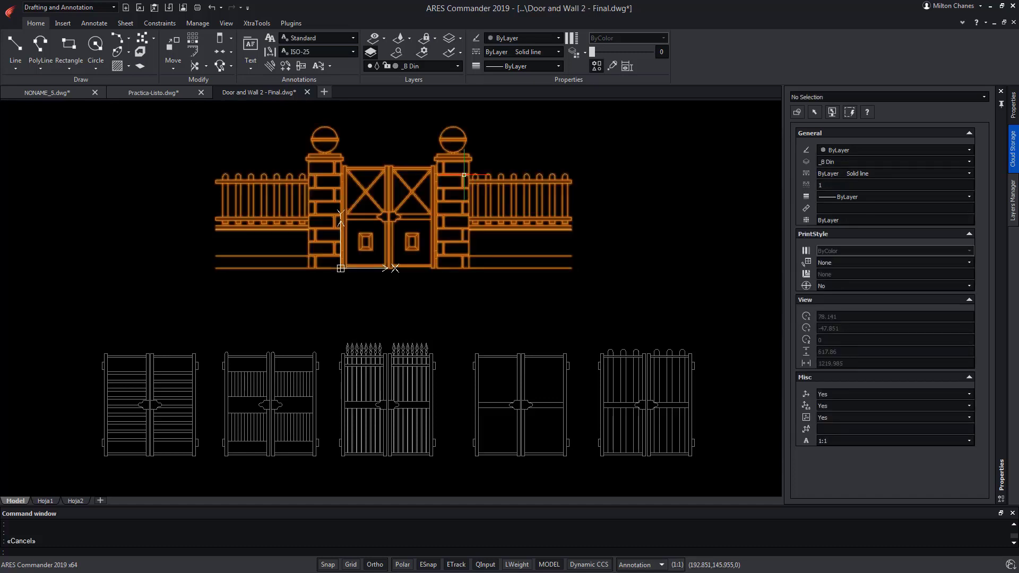
pyautogui.click(277, 382)
pyautogui.press('Escape')
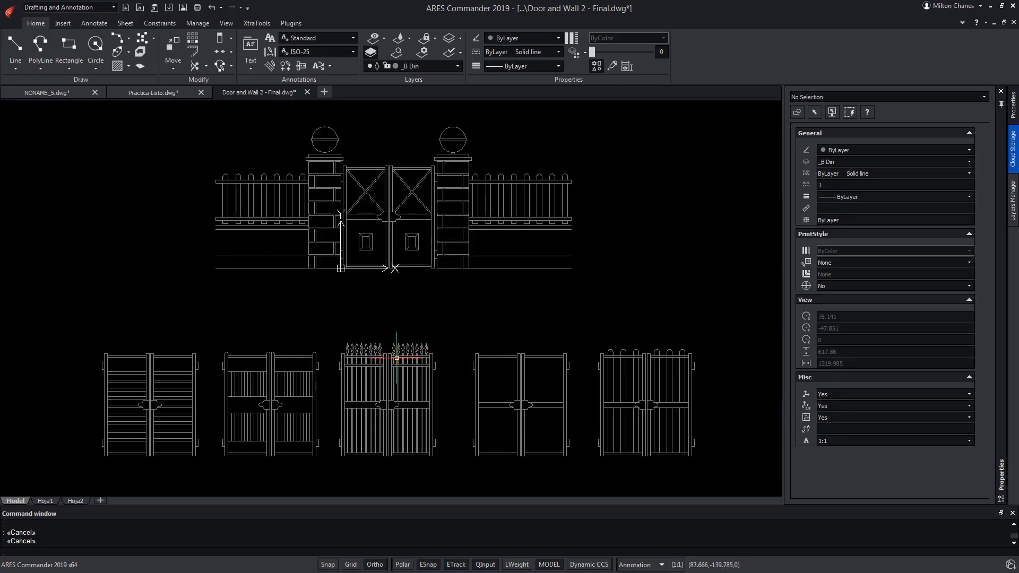
pyautogui.click(57, 316)
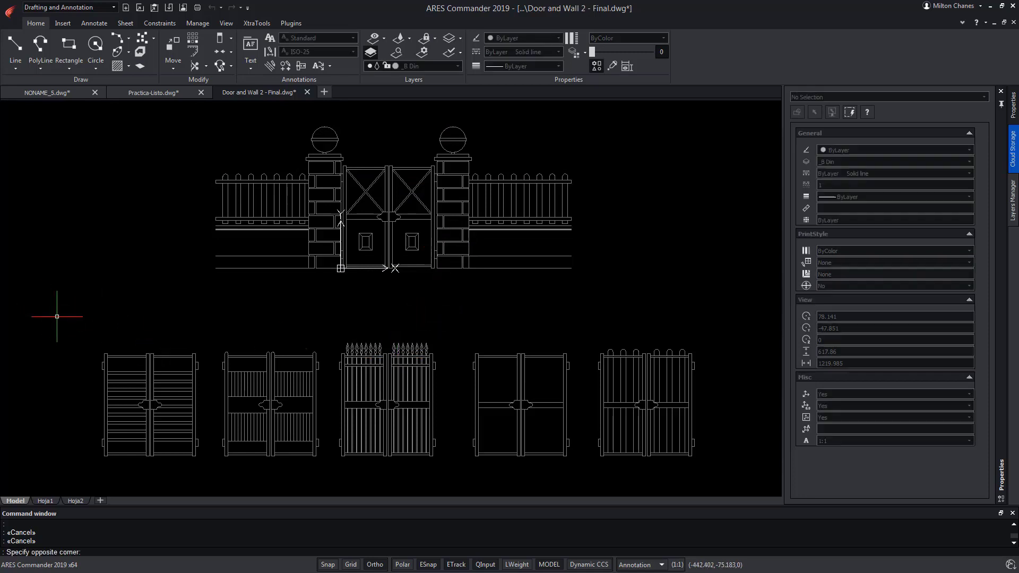
pyautogui.click(699, 487)
pyautogui.hotkey('ctrl', 'x')
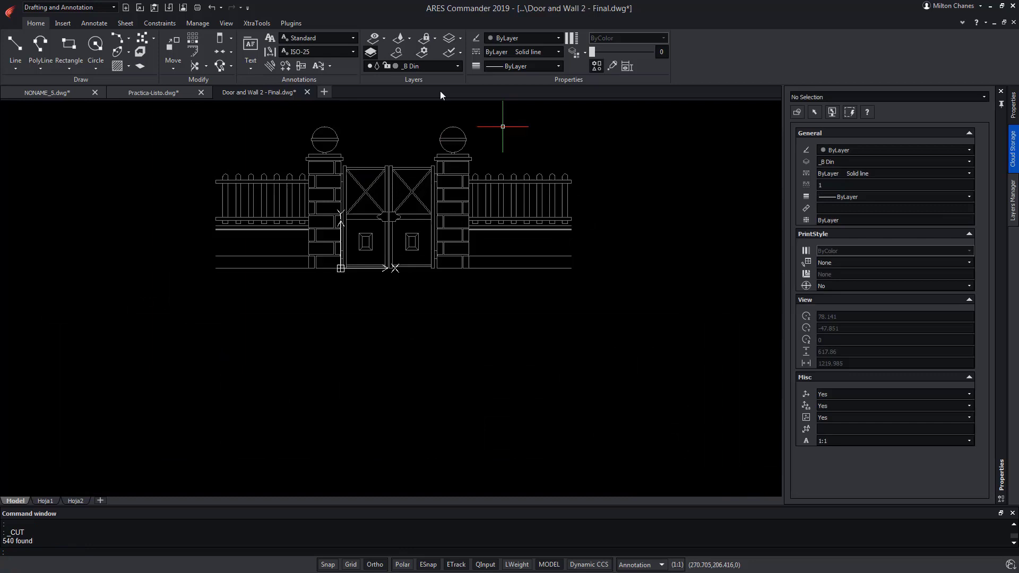
# Step: Open the Principal Door block in the block editor and paste the five gate designs into it
pyautogui.doubleClick(433, 167)
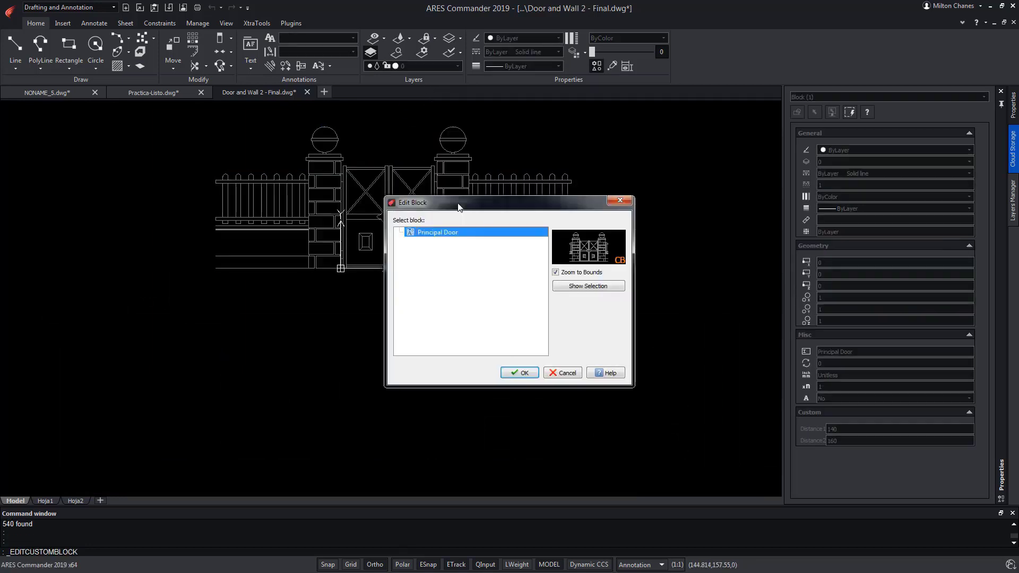
pyautogui.click(522, 372)
pyautogui.hotkey('ctrl', 'v')
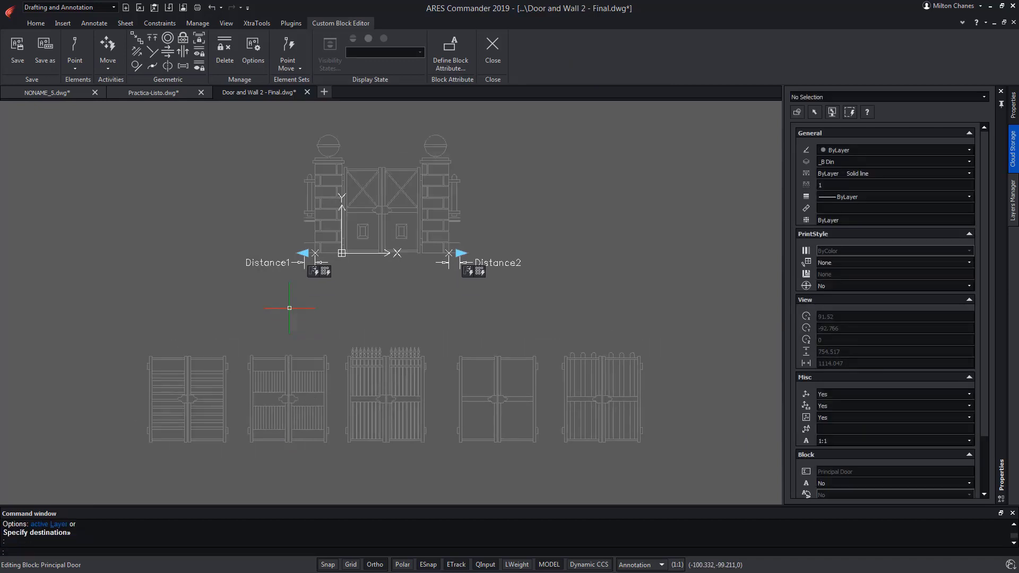
# Step: Add a Visibility1 parameter below the gate with one grip
pyautogui.click(76, 67)
pyautogui.click(96, 151)
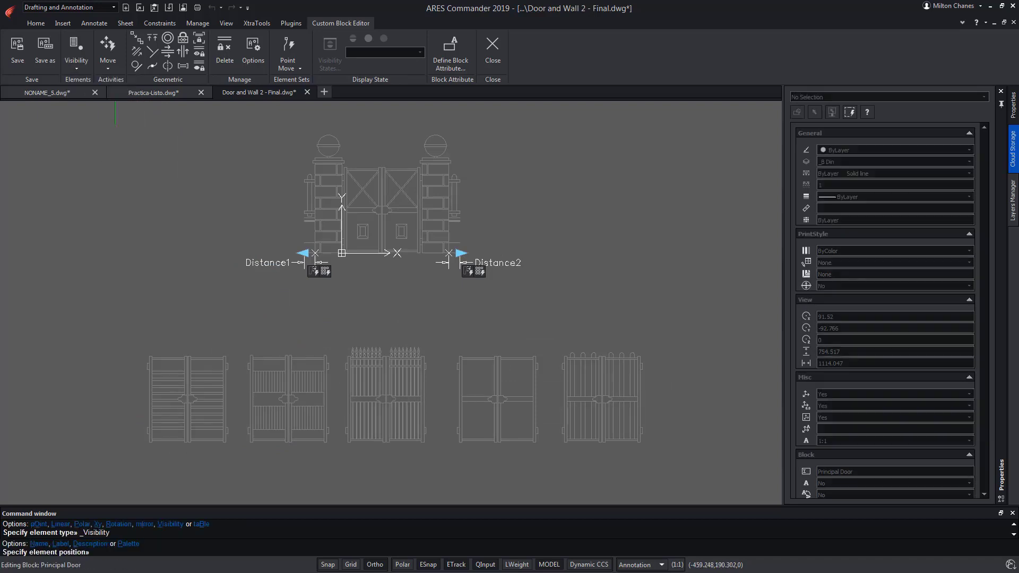
pyautogui.click(383, 274)
pyautogui.click(419, 311)
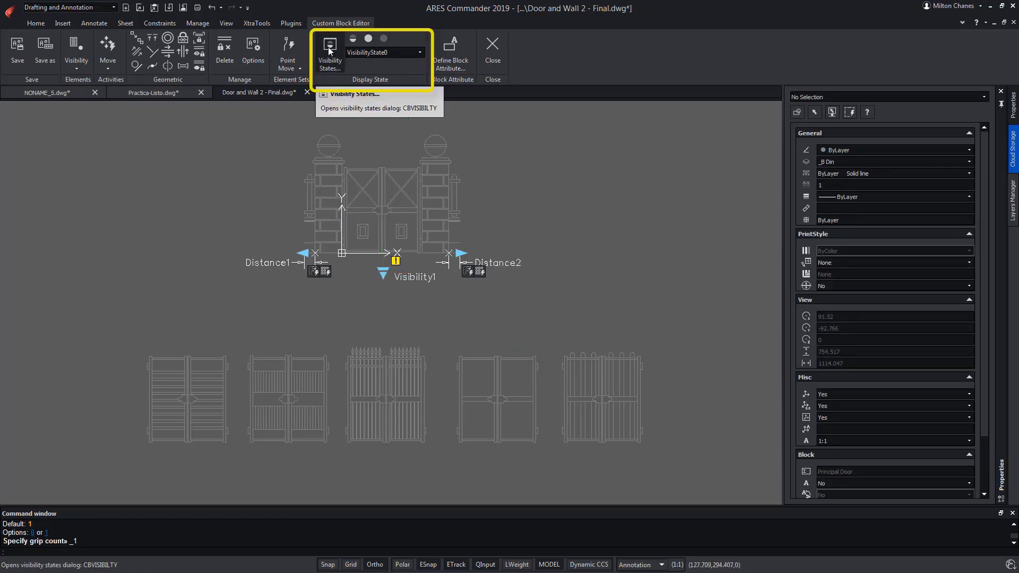
# Step: Create VisibilityState1 through VisibilityState5 with default names and apply the six states
pyautogui.click(329, 49)
pyautogui.click(760, 191)
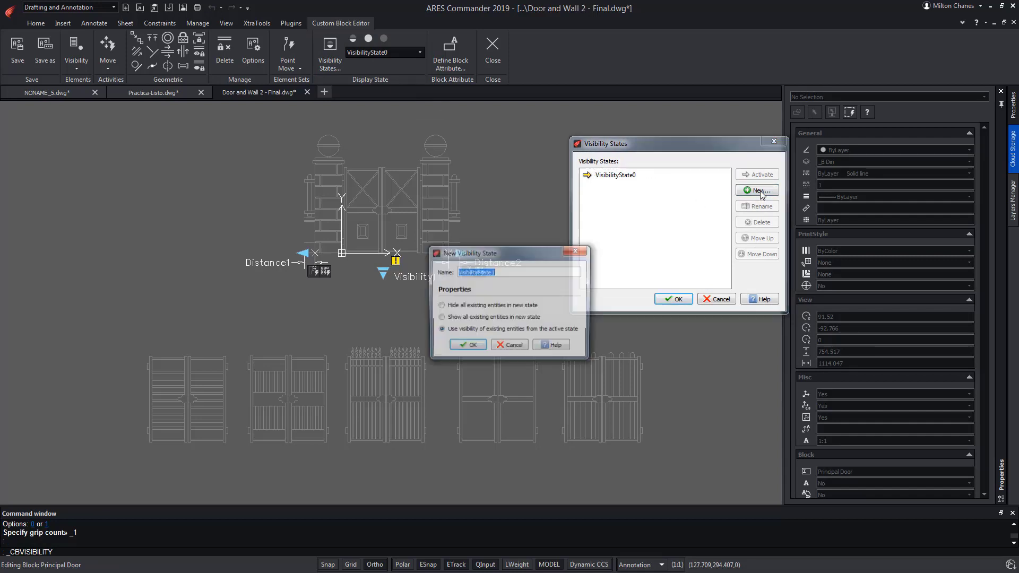
pyautogui.press('Return')
pyautogui.click(763, 191)
pyautogui.press('Return')
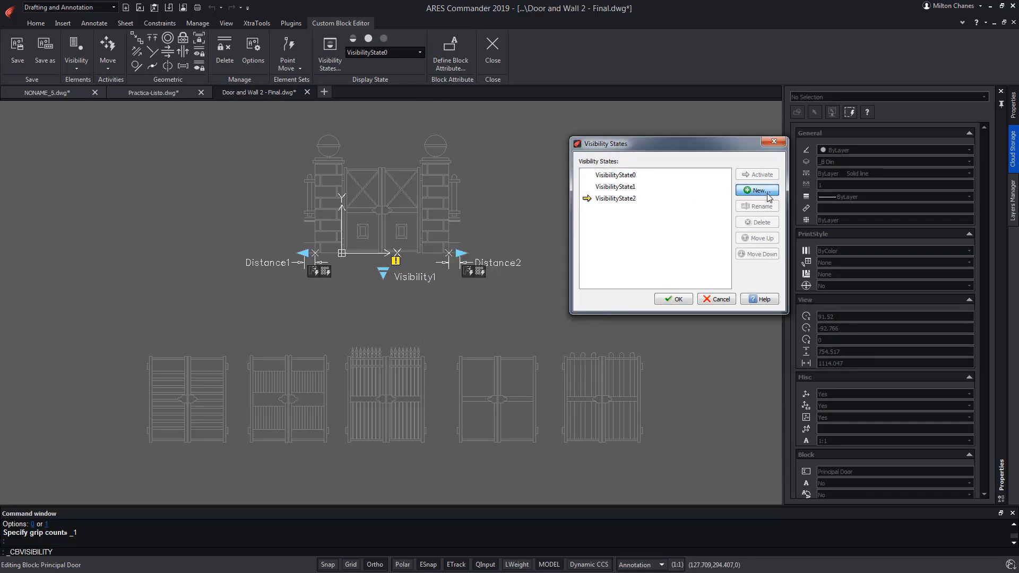
pyautogui.click(760, 191)
pyautogui.press('Return')
pyautogui.click(753, 191)
pyautogui.press('Return')
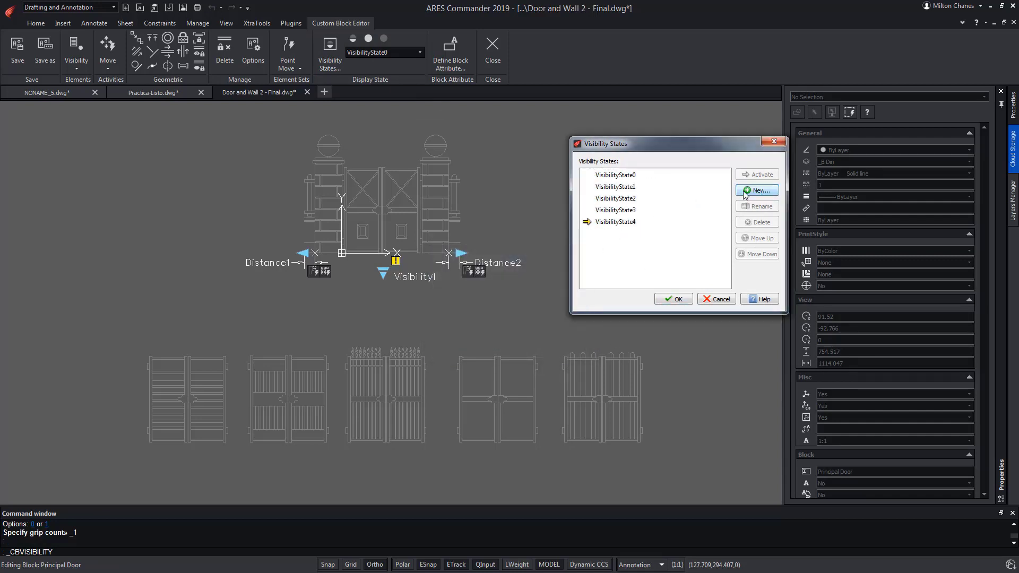
pyautogui.click(745, 191)
pyautogui.press('Return')
pyautogui.click(679, 300)
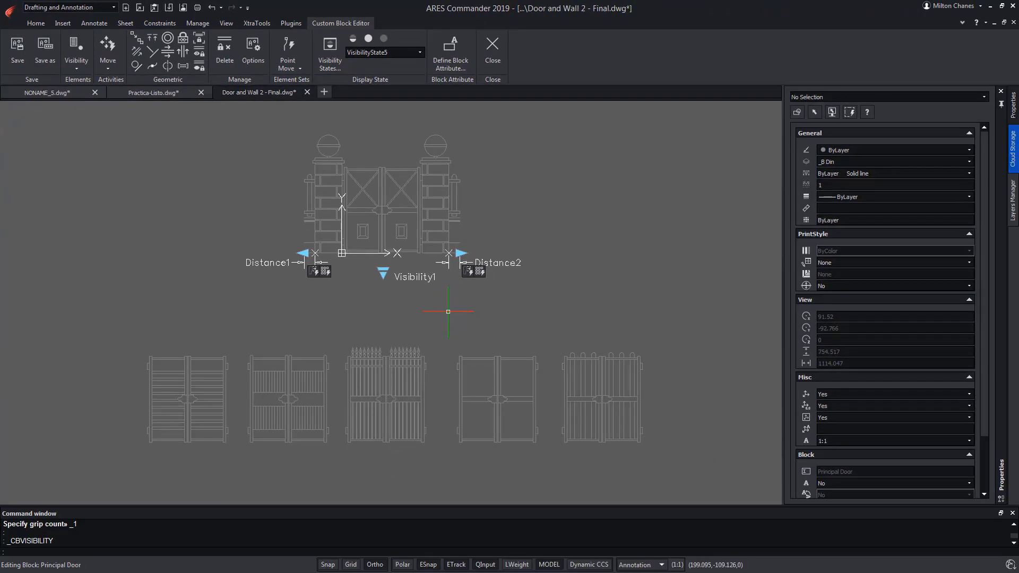
# Step: In VisibilityState0, hide the five lower gate designs
pyautogui.click(408, 52)
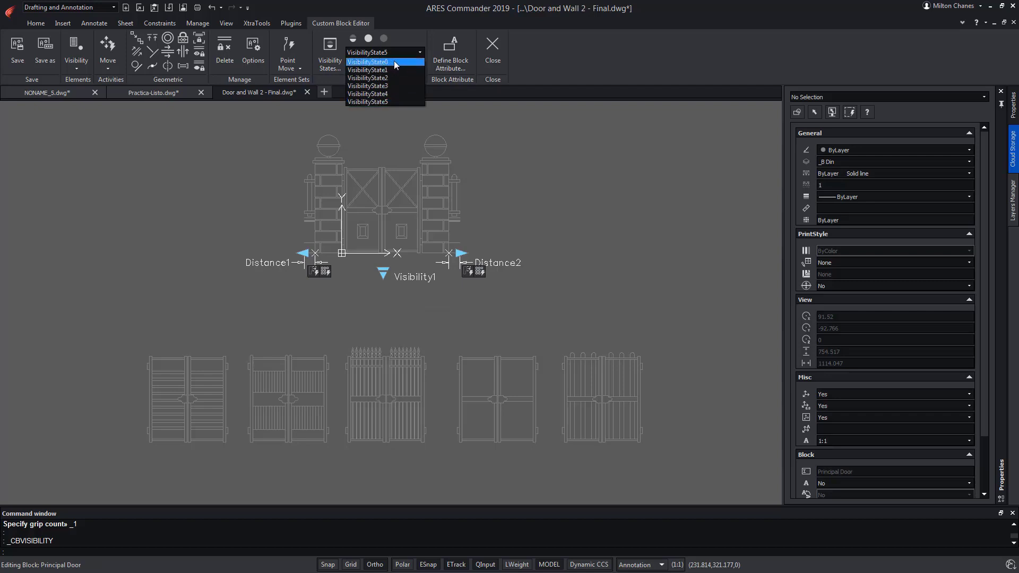
pyautogui.click(393, 62)
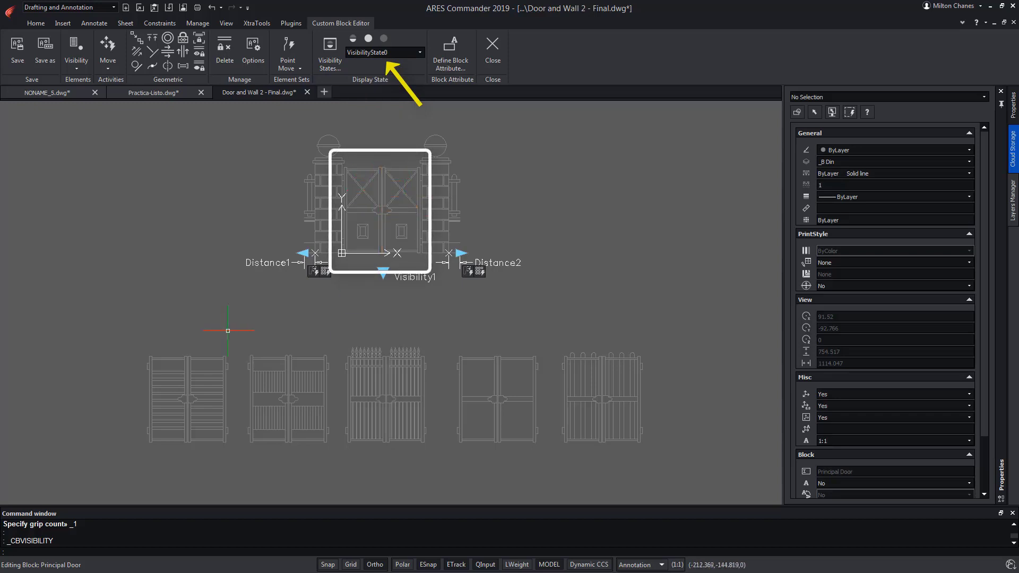
pyautogui.click(383, 42)
pyautogui.click(114, 326)
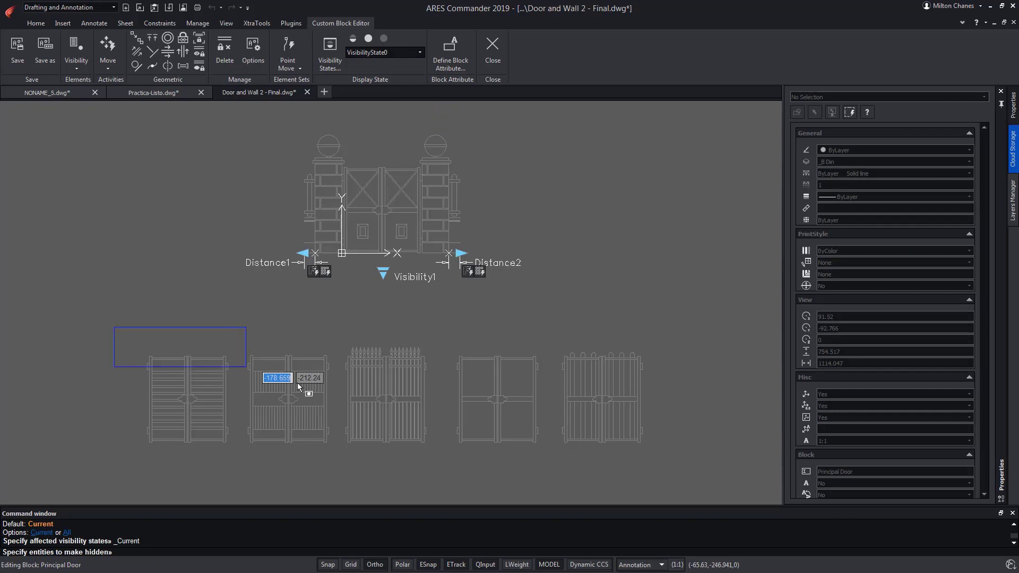
pyautogui.click(658, 464)
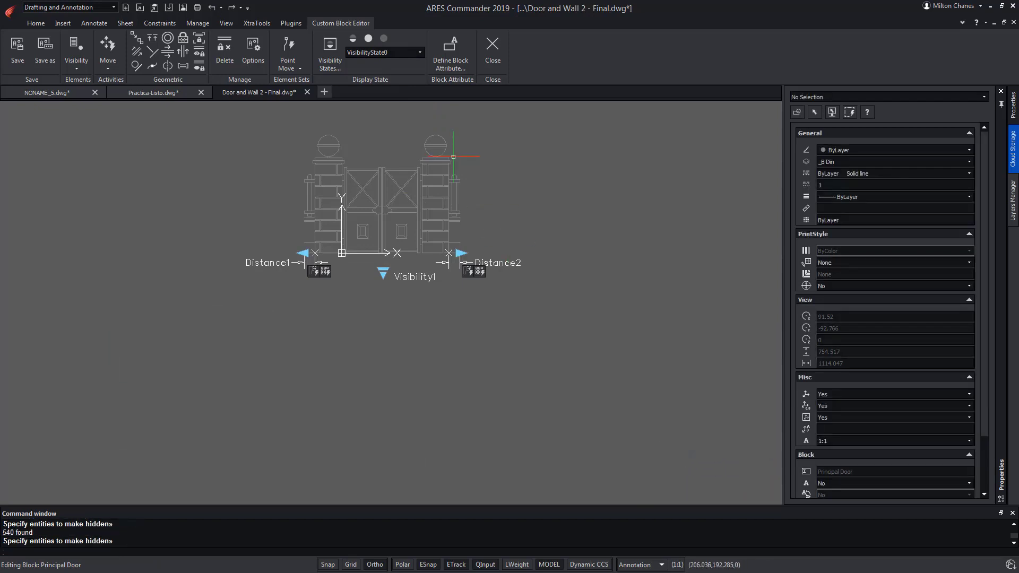
# Step: In VisibilityState1, hide the last four gate designs and the original gate leaves
pyautogui.click(407, 53)
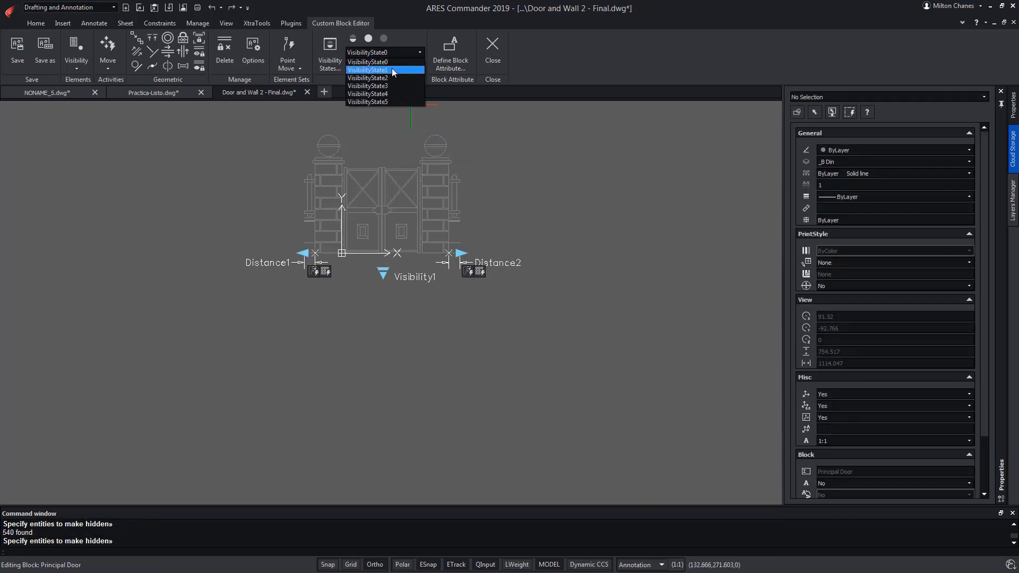
pyautogui.click(395, 71)
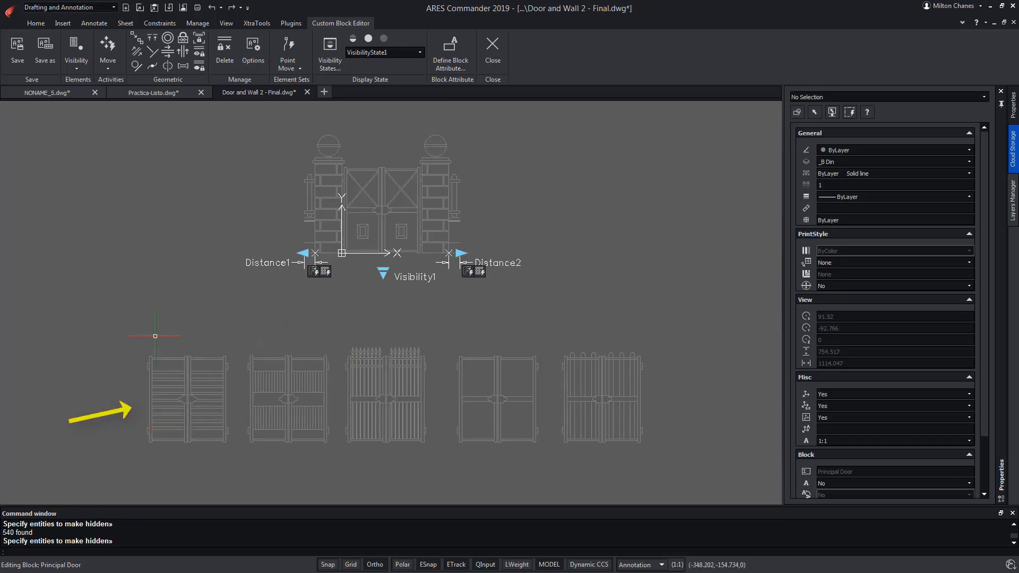
pyautogui.click(383, 38)
pyautogui.click(234, 332)
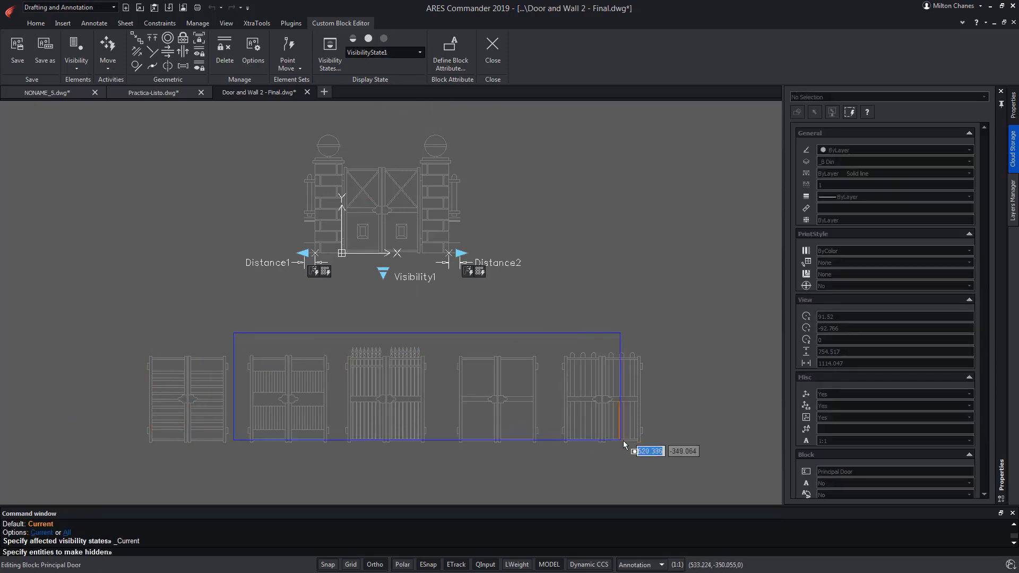
pyautogui.click(674, 464)
pyautogui.press('Return')
pyautogui.click(383, 38)
pyautogui.scroll(5, 355, 182)
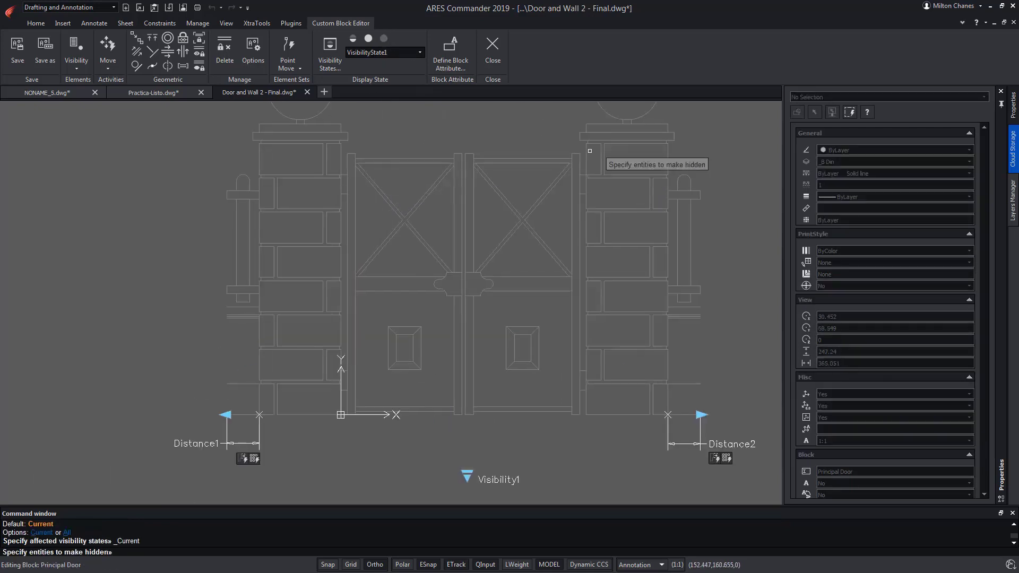
pyautogui.click(589, 153)
pyautogui.click(357, 439)
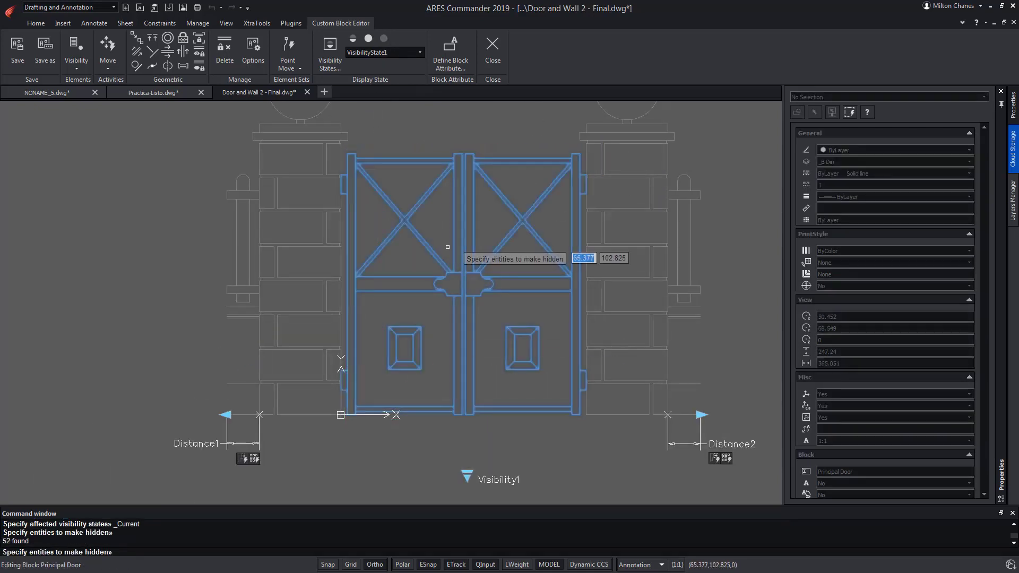
pyautogui.press('Return')
pyautogui.scroll(-5, 447, 275)
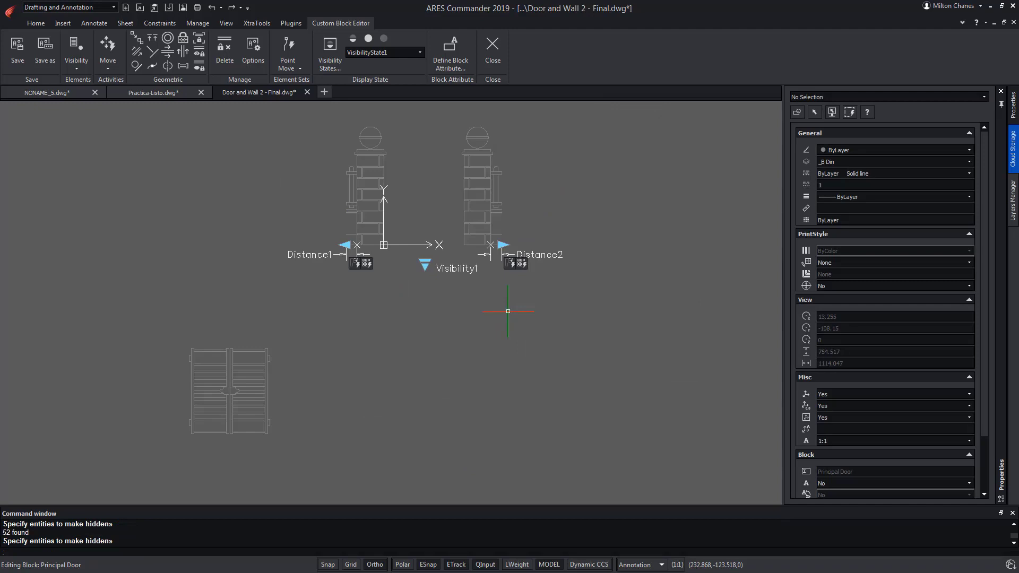
# Step: Make VisibilityState2 the current visibility state
pyautogui.click(401, 53)
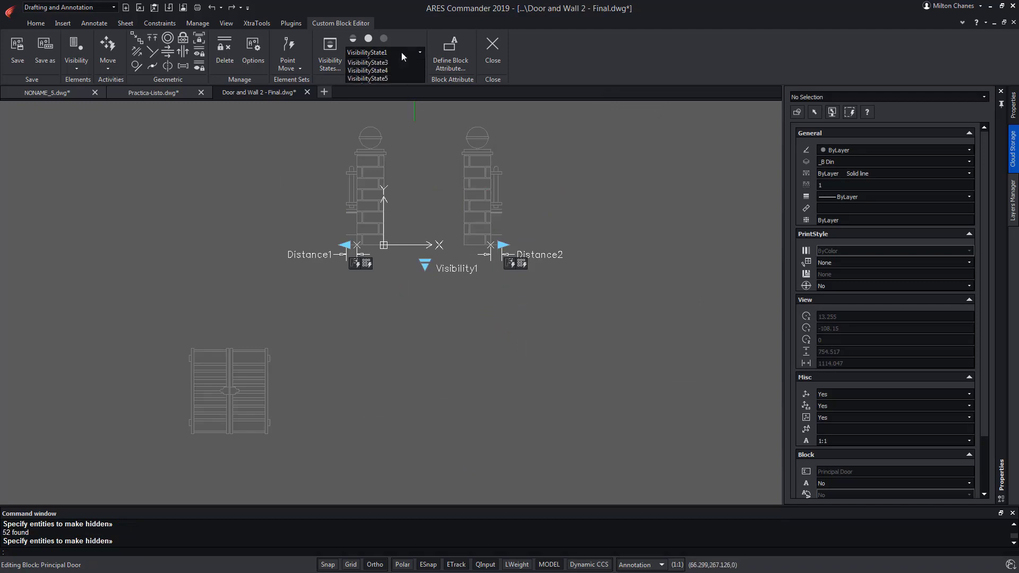
pyautogui.click(384, 70)
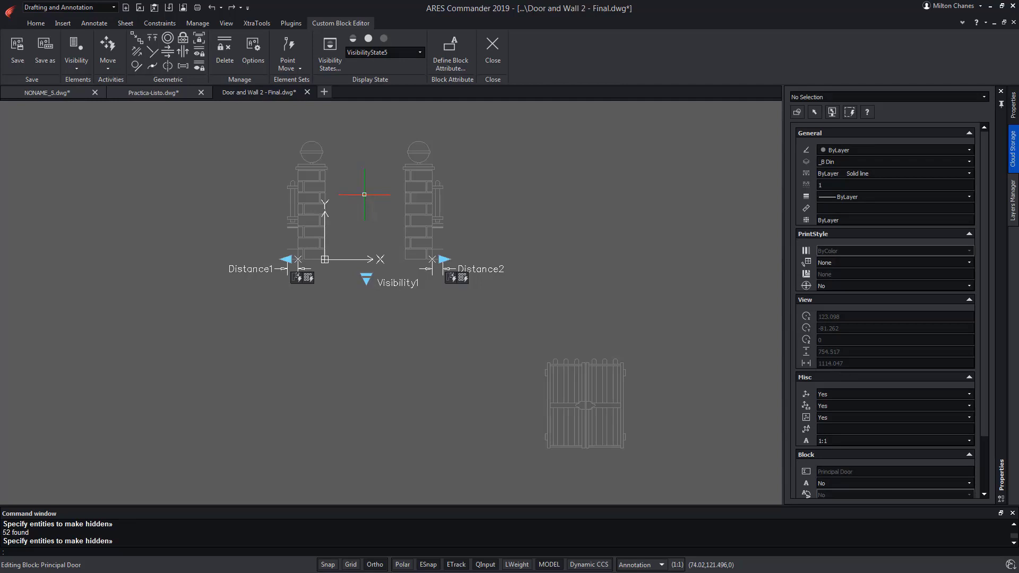
# Step: Save the Principal Door block edits and select the block in the drawing
pyautogui.click(492, 48)
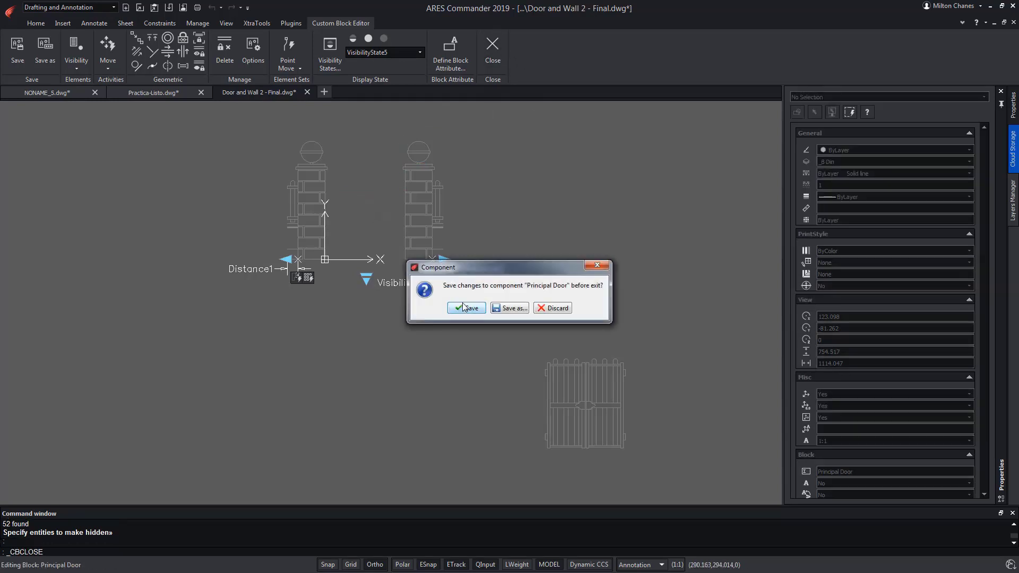
pyautogui.click(467, 309)
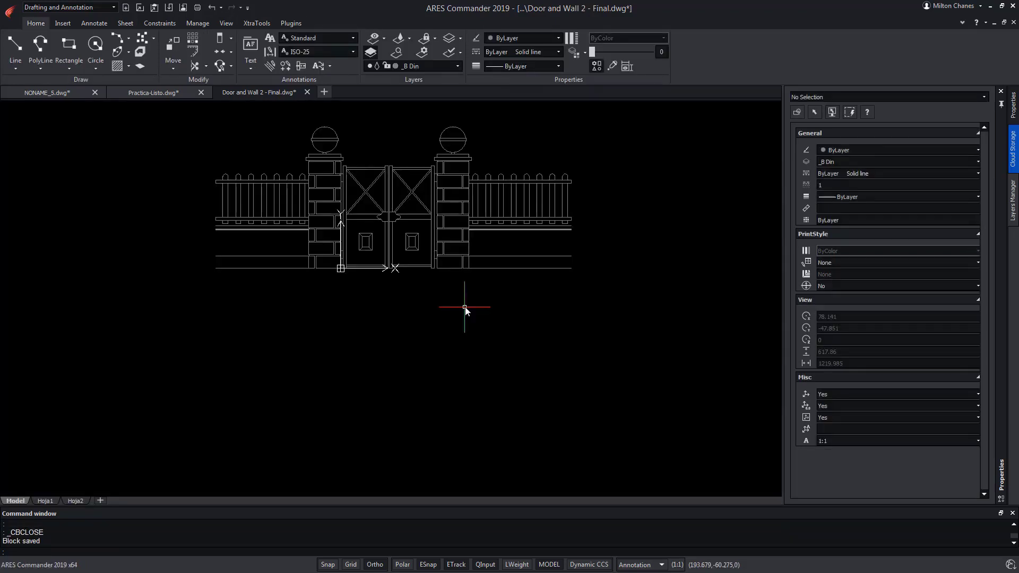
pyautogui.click(406, 213)
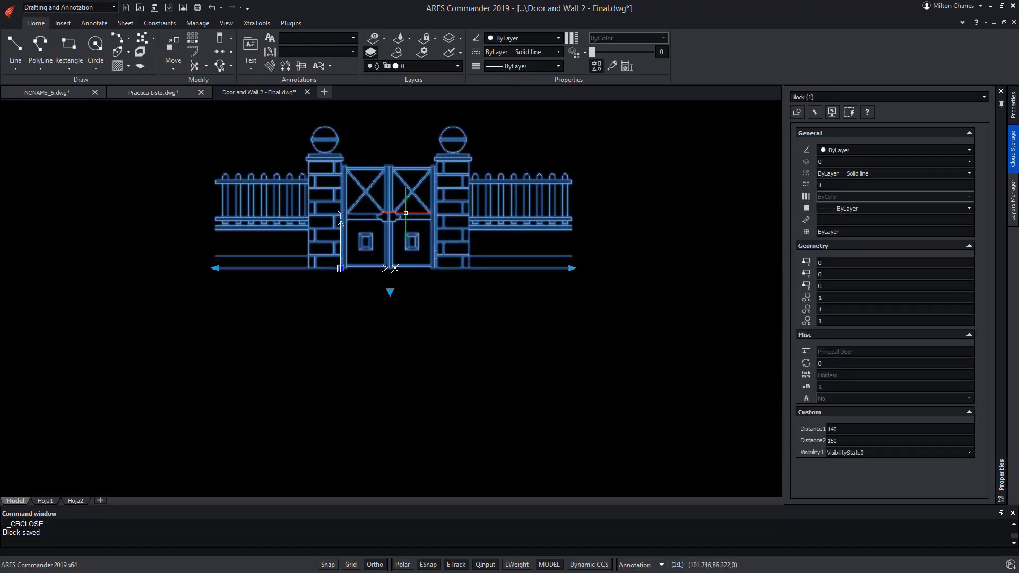
# Step: Switch the block through VisibilityState1 to VisibilityState5, ending back on VisibilityState2
pyautogui.click(390, 291)
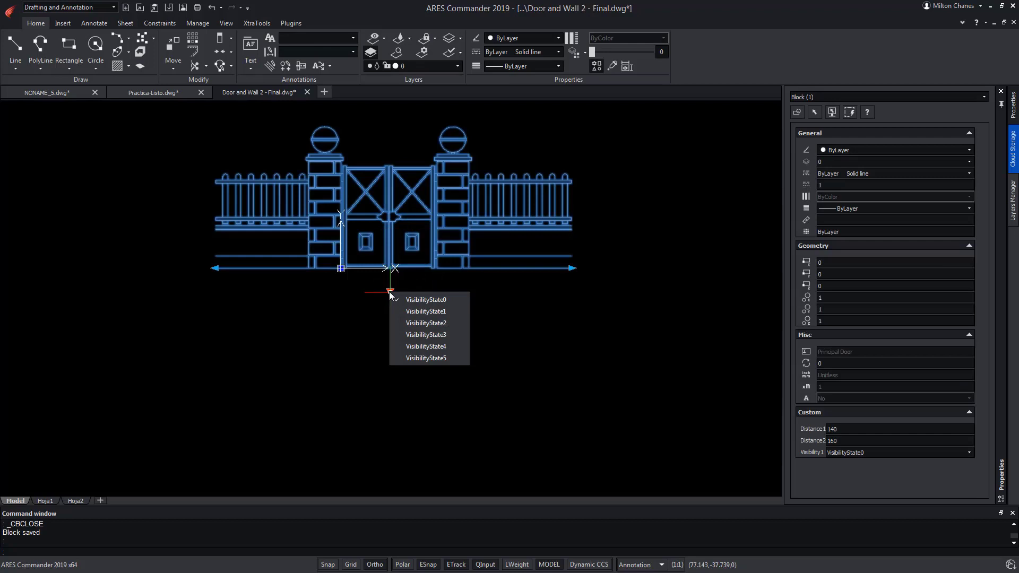
pyautogui.click(437, 311)
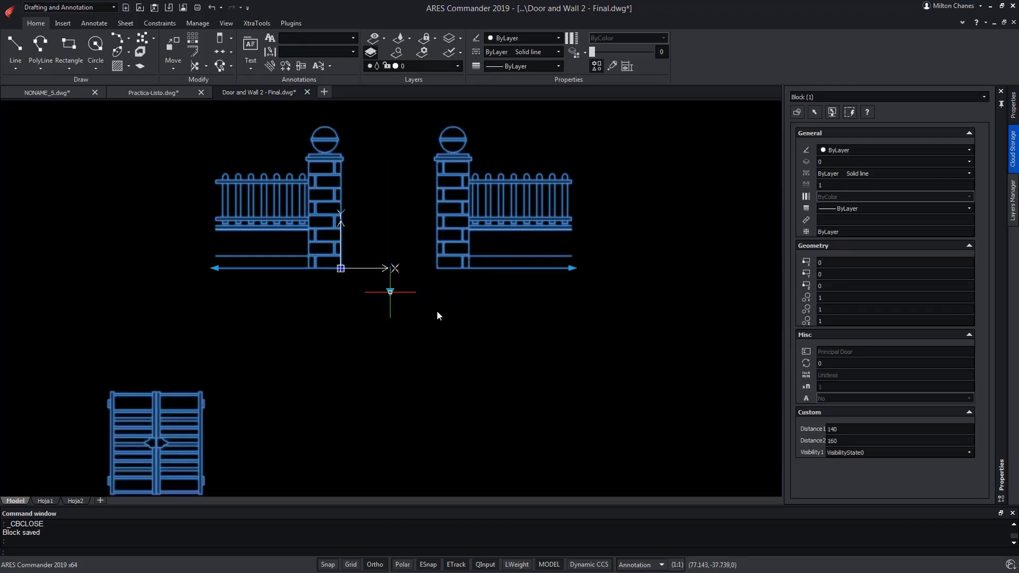
pyautogui.click(390, 291)
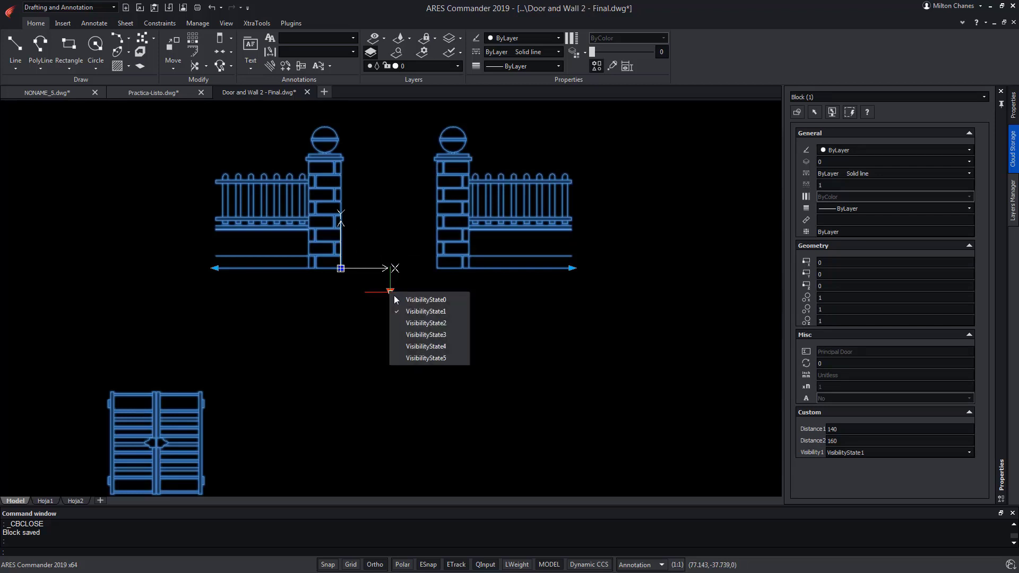
pyautogui.click(423, 322)
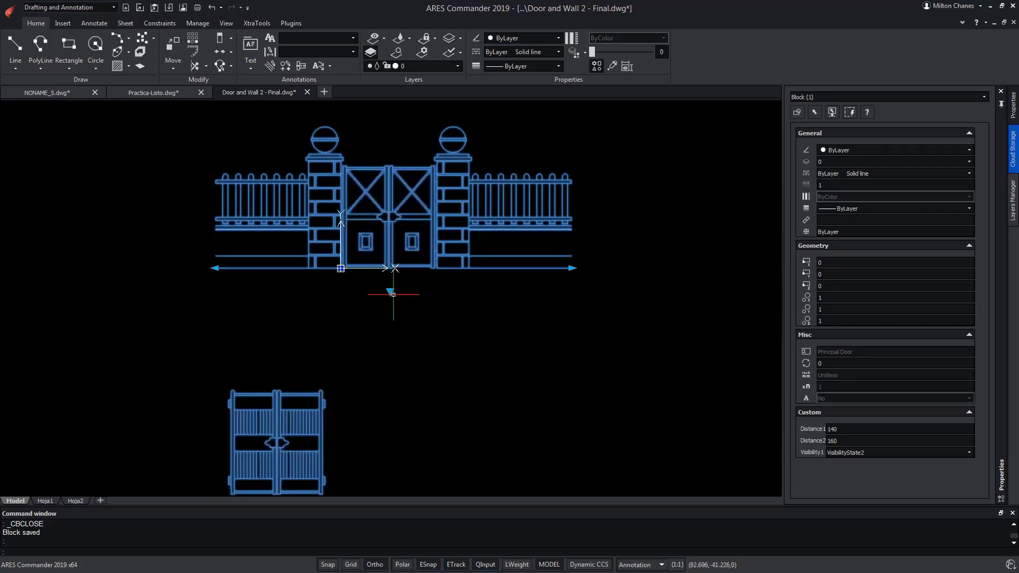
pyautogui.click(302, 345)
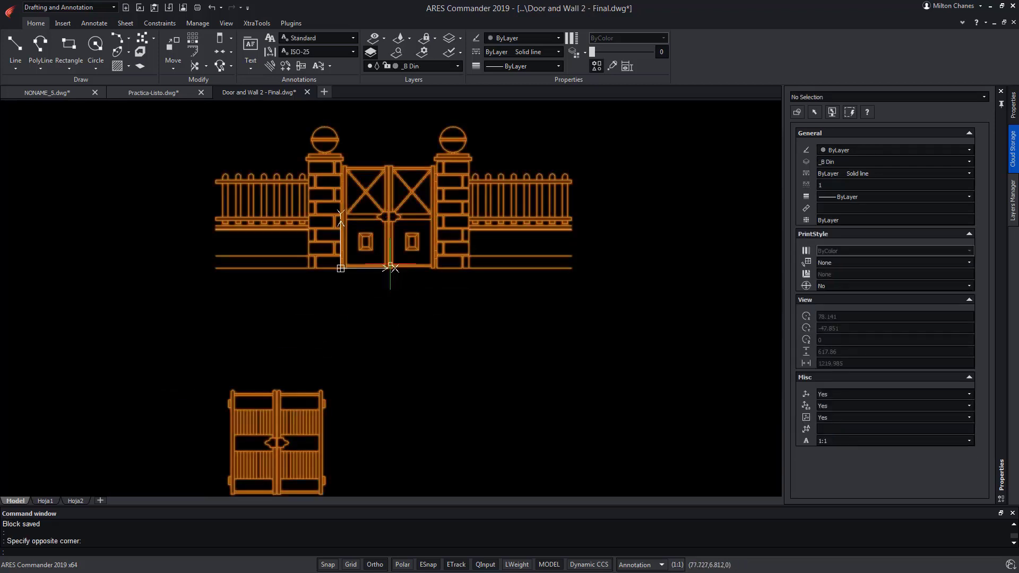
pyautogui.click(390, 291)
pyautogui.click(442, 334)
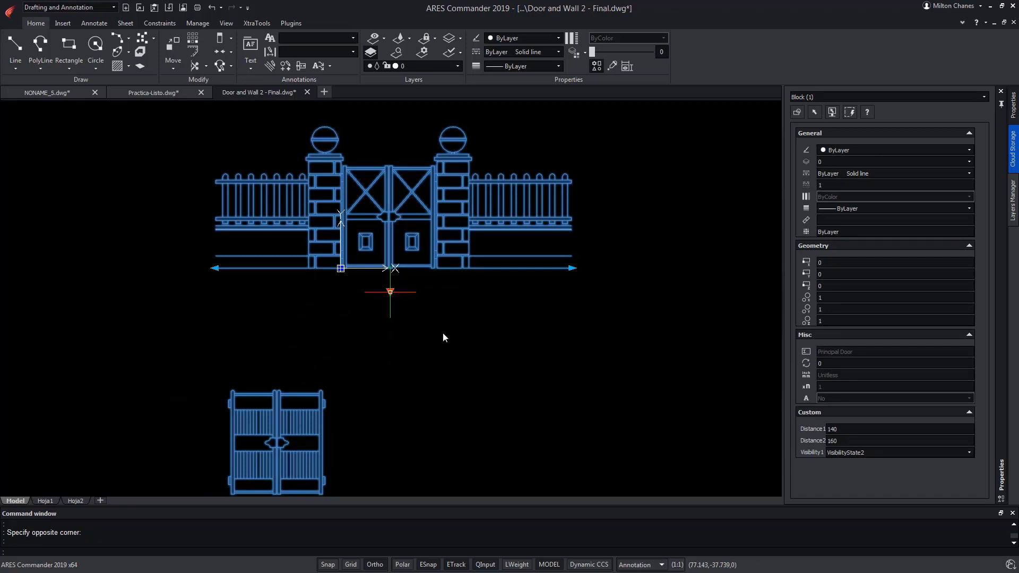
pyautogui.click(390, 292)
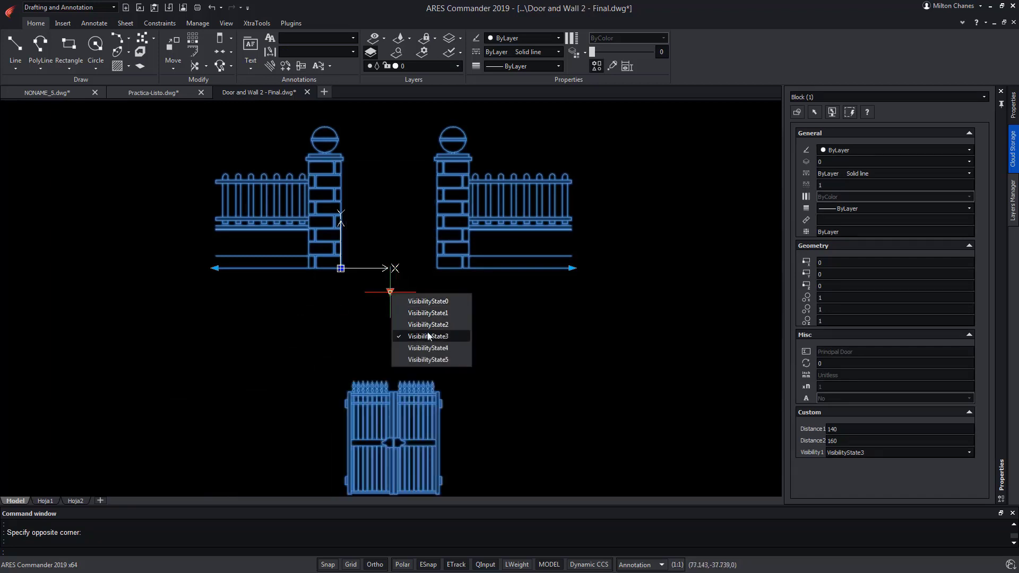
pyautogui.click(430, 347)
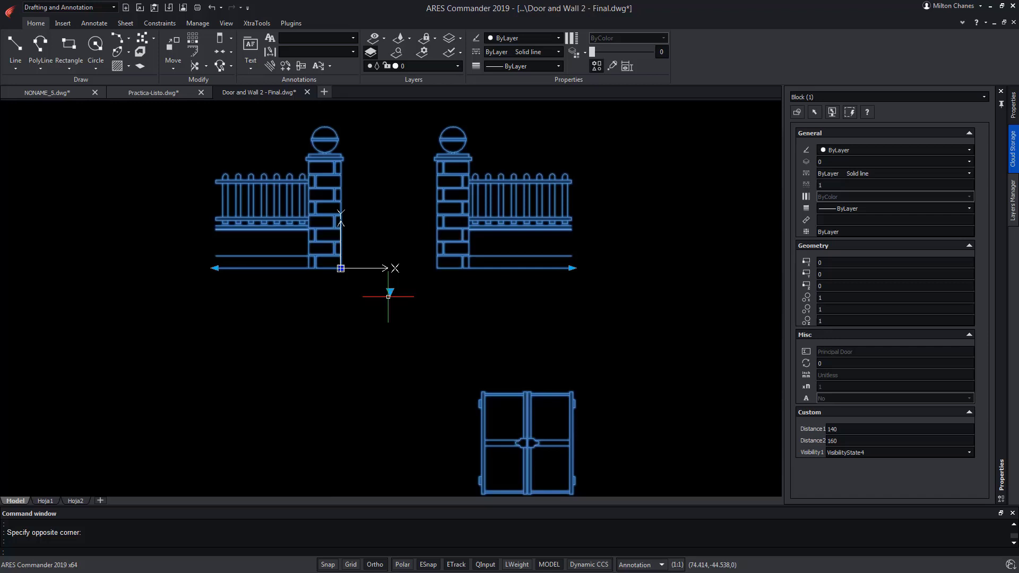
pyautogui.click(390, 291)
pyautogui.click(438, 356)
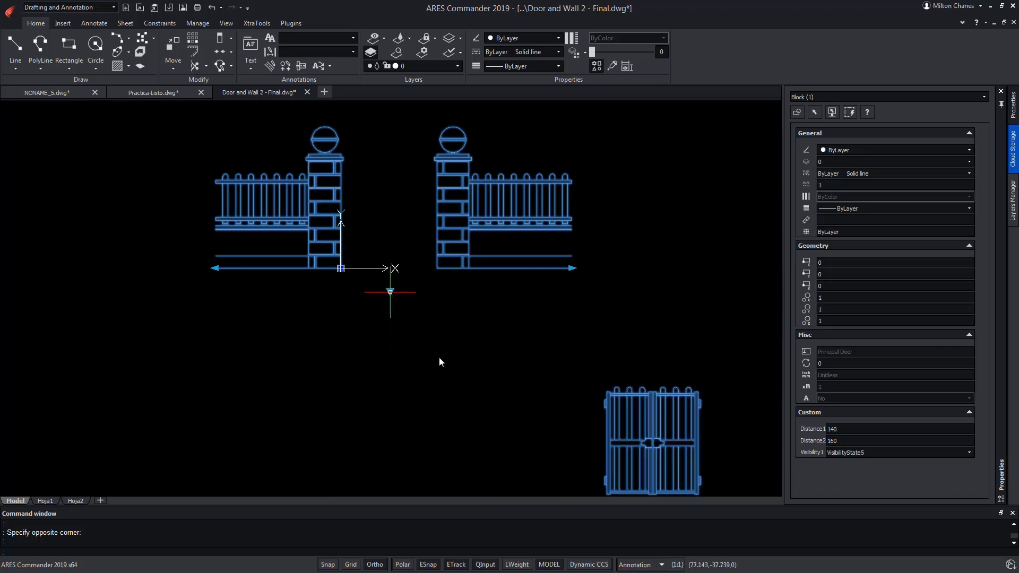
pyautogui.click(390, 291)
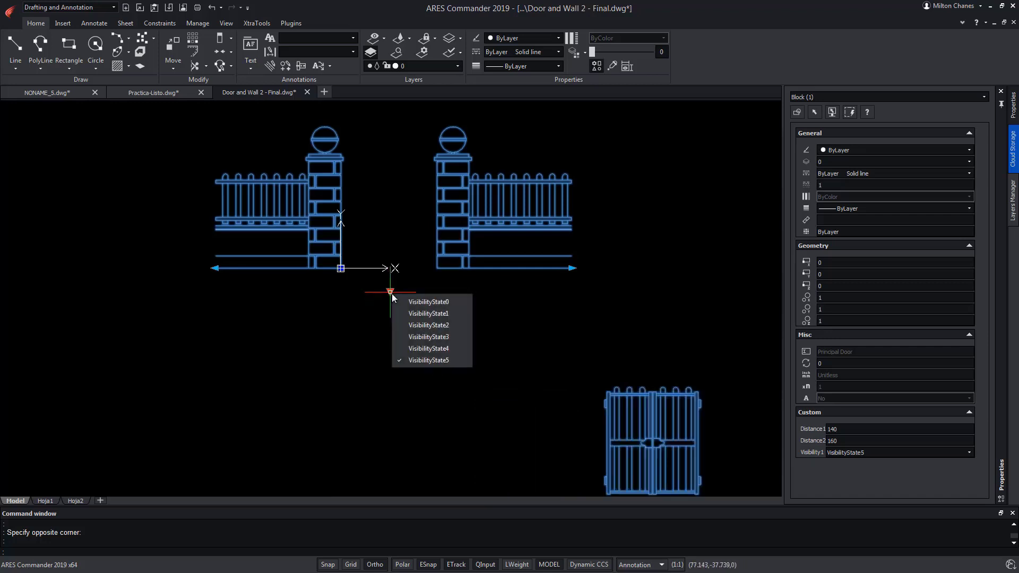
pyautogui.click(438, 326)
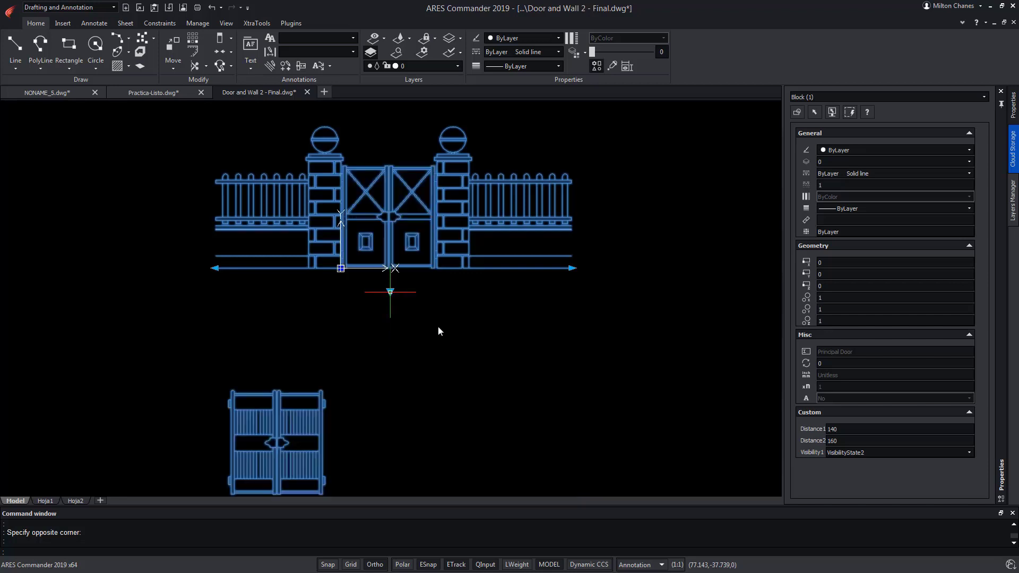
# Step: Reopen the Principal Door block and make VisibilityState2 the state being edited
pyautogui.doubleClick(386, 235)
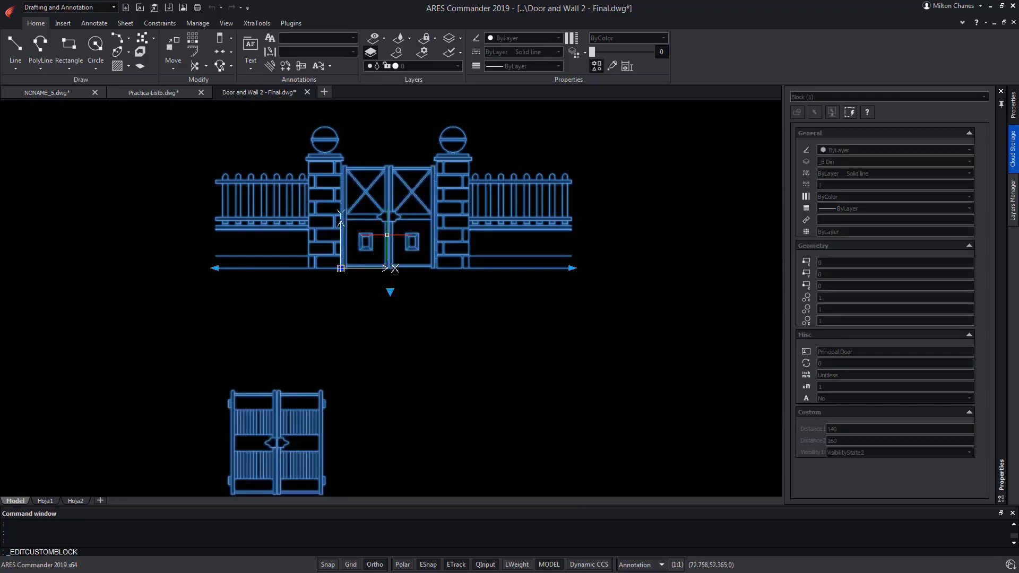
pyautogui.click(519, 372)
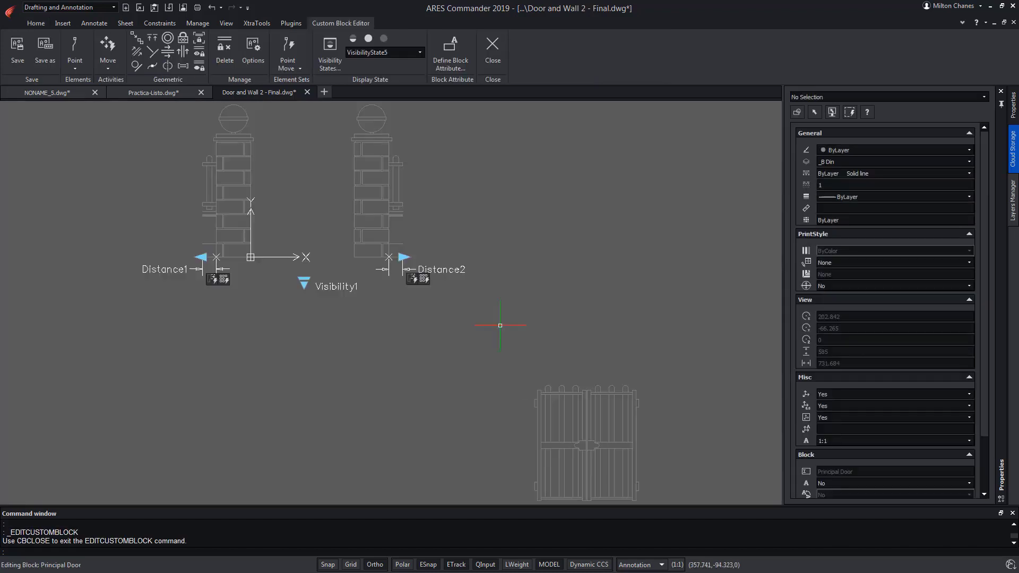
pyautogui.click(410, 50)
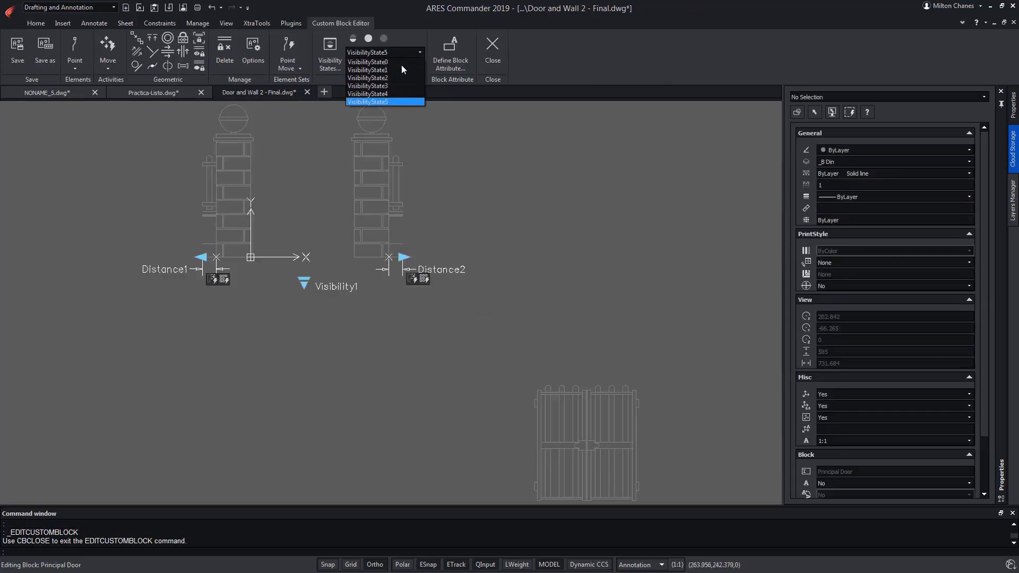
pyautogui.click(395, 78)
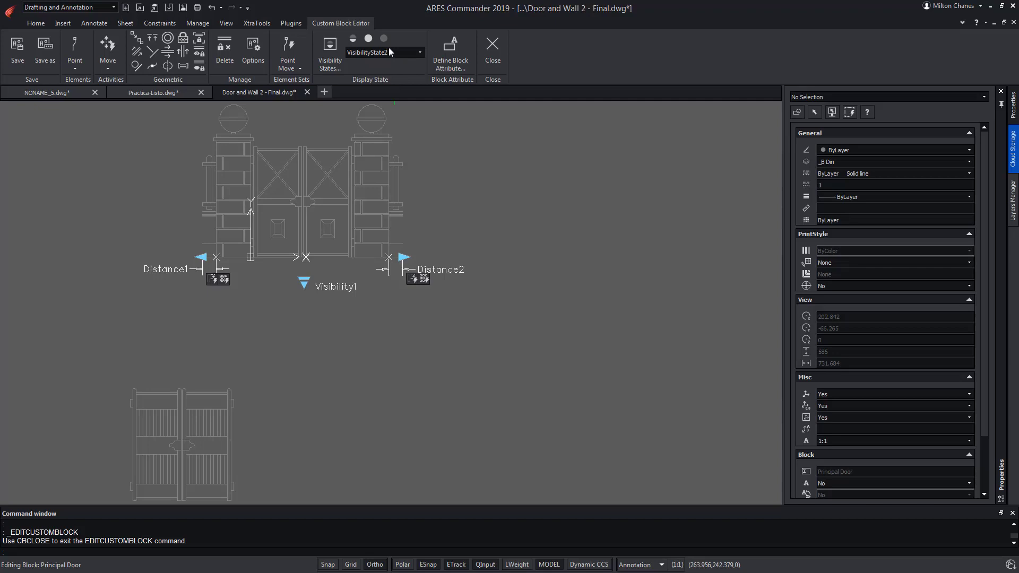
# Step: Hide the cross-braced X-panel gate in VisibilityState2
pyautogui.click(353, 39)
pyautogui.scroll(3, 268, 145)
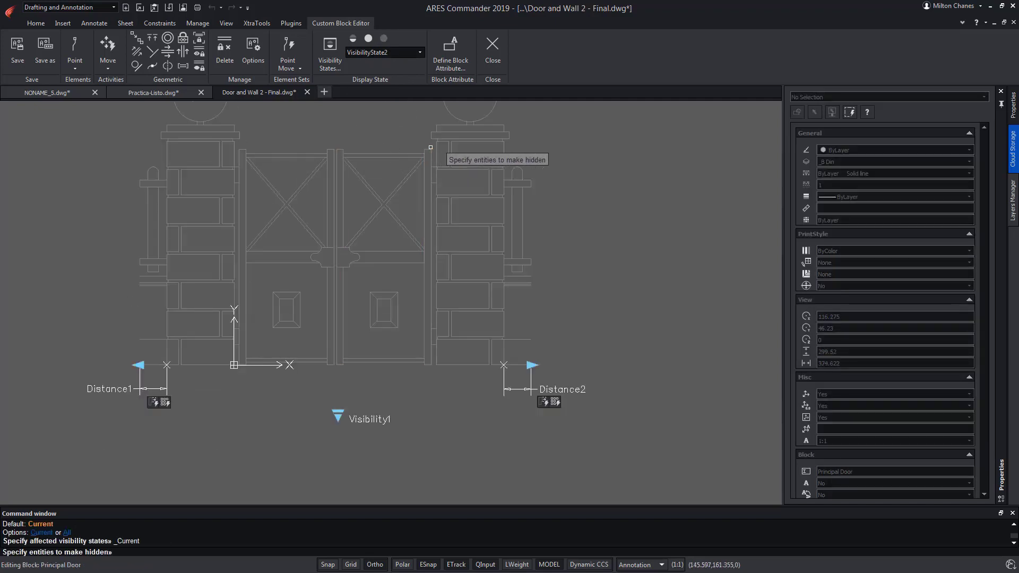
pyautogui.click(430, 147)
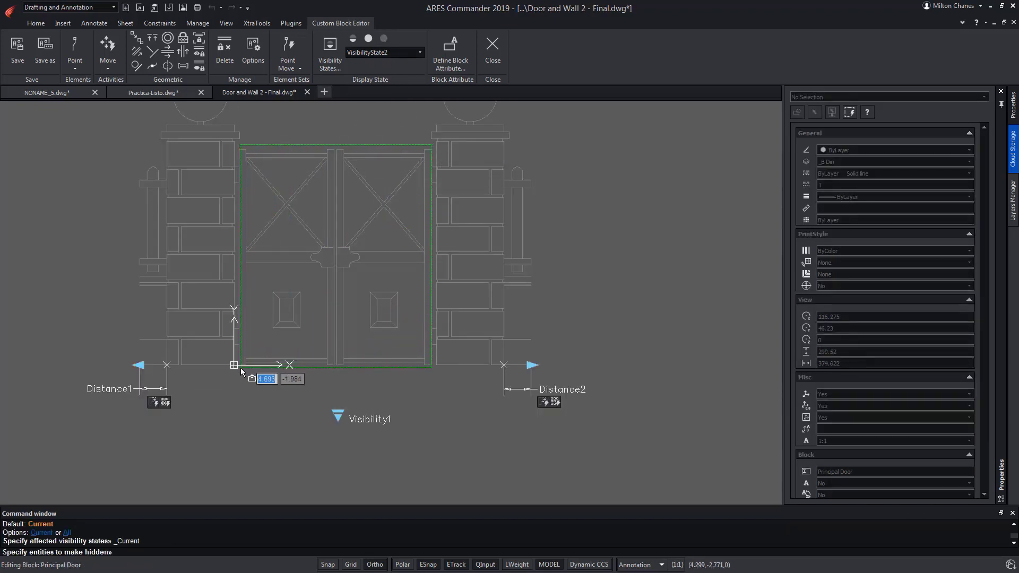
pyautogui.click(238, 382)
pyautogui.press('Return')
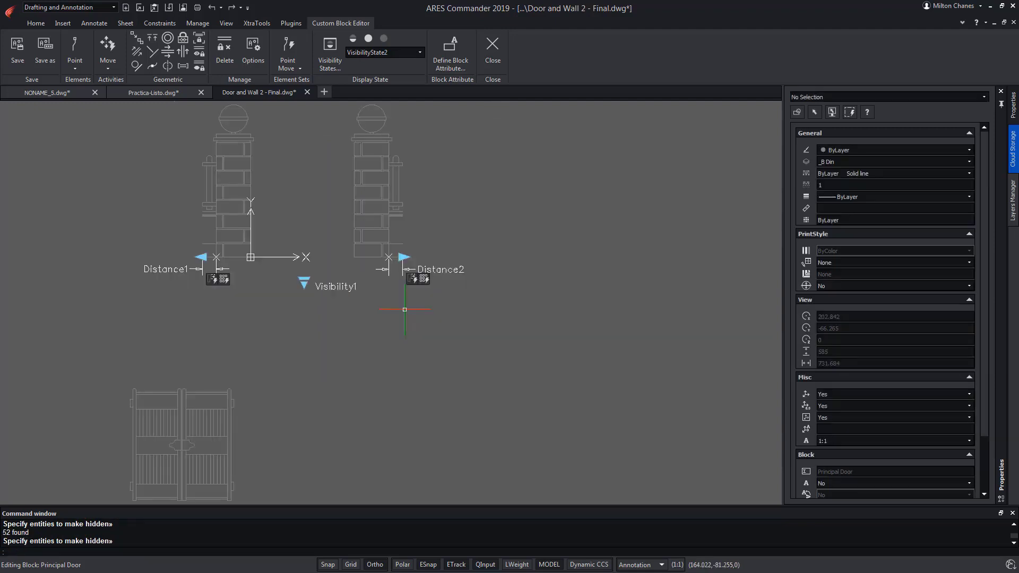
# Step: Save the block and check VisibilityState2 from the block's visibility grip
pyautogui.click(489, 48)
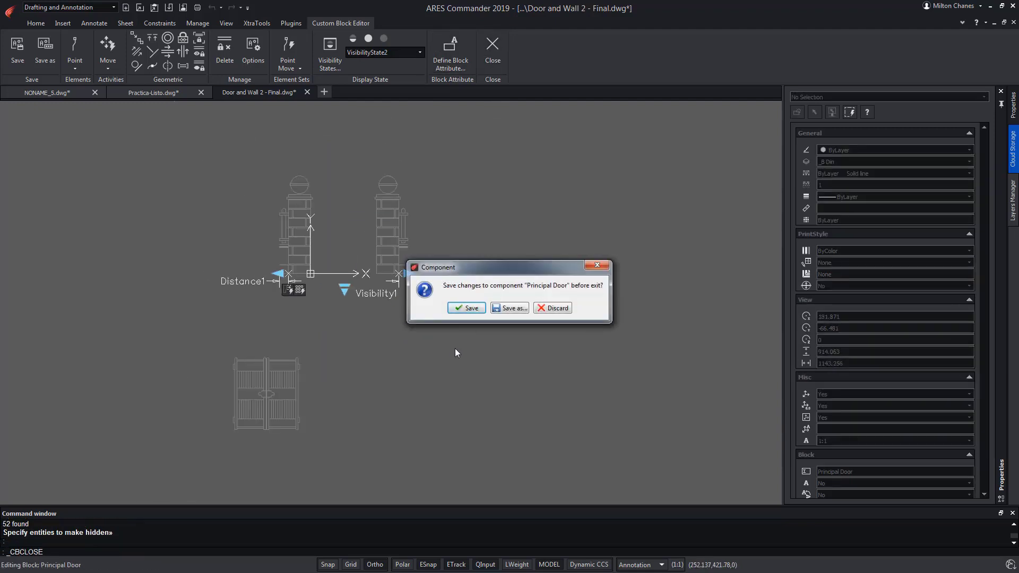
pyautogui.click(474, 308)
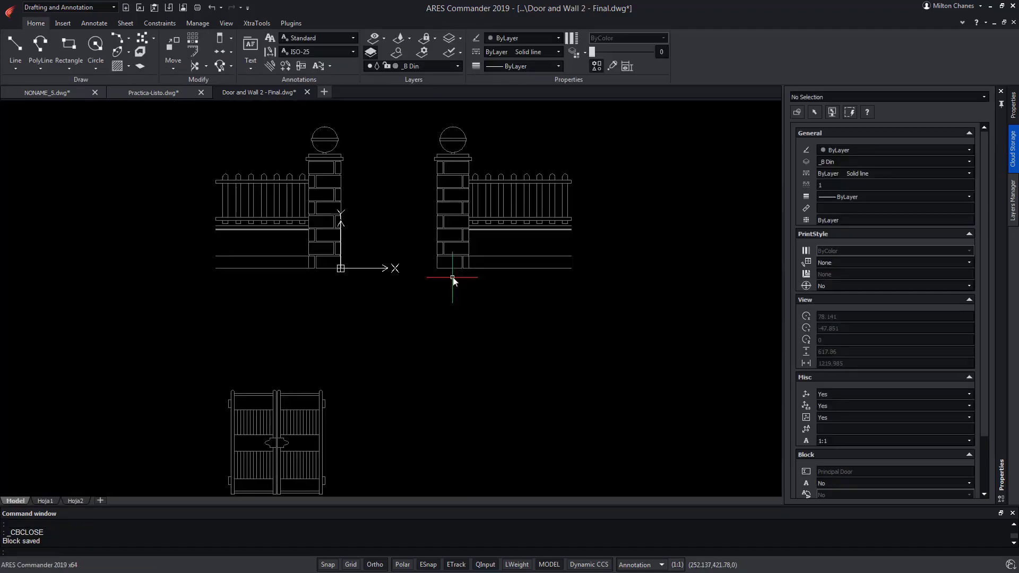
pyautogui.click(451, 266)
pyautogui.click(390, 291)
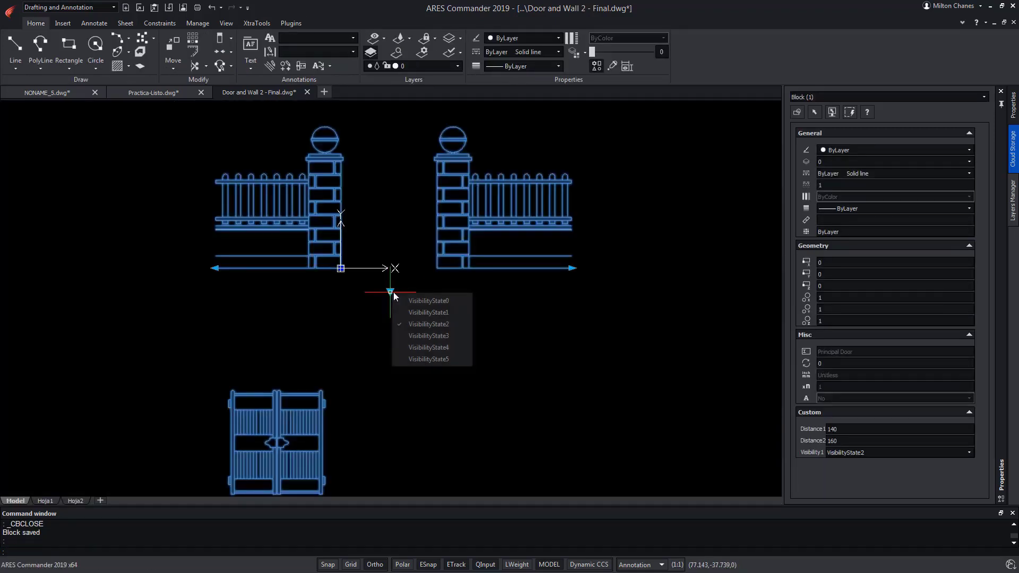
pyautogui.click(434, 325)
# Step: Deselect the block and reopen Principal Door in the block editor
pyautogui.press('Escape')
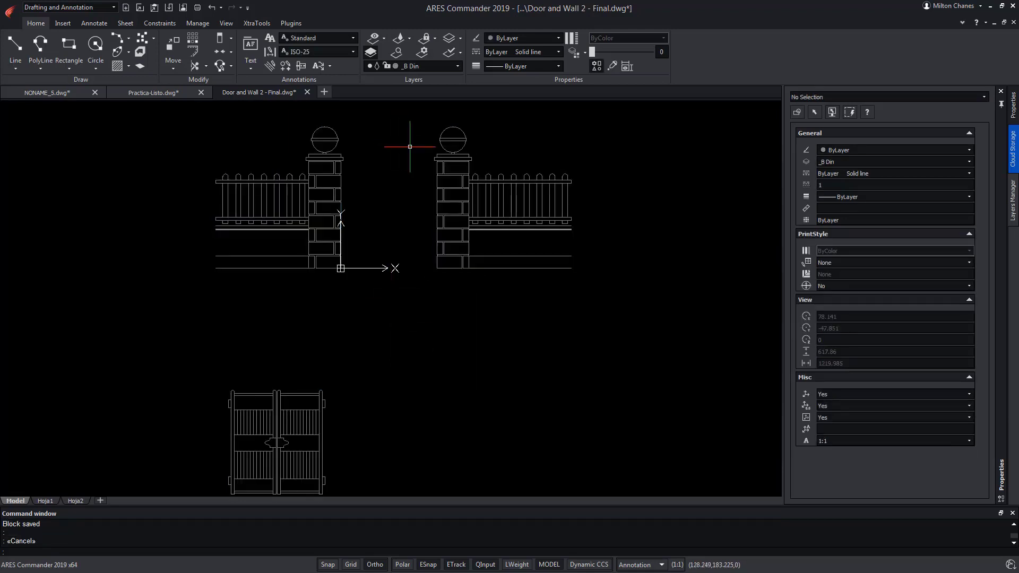
pyautogui.doubleClick(446, 164)
pyautogui.click(519, 366)
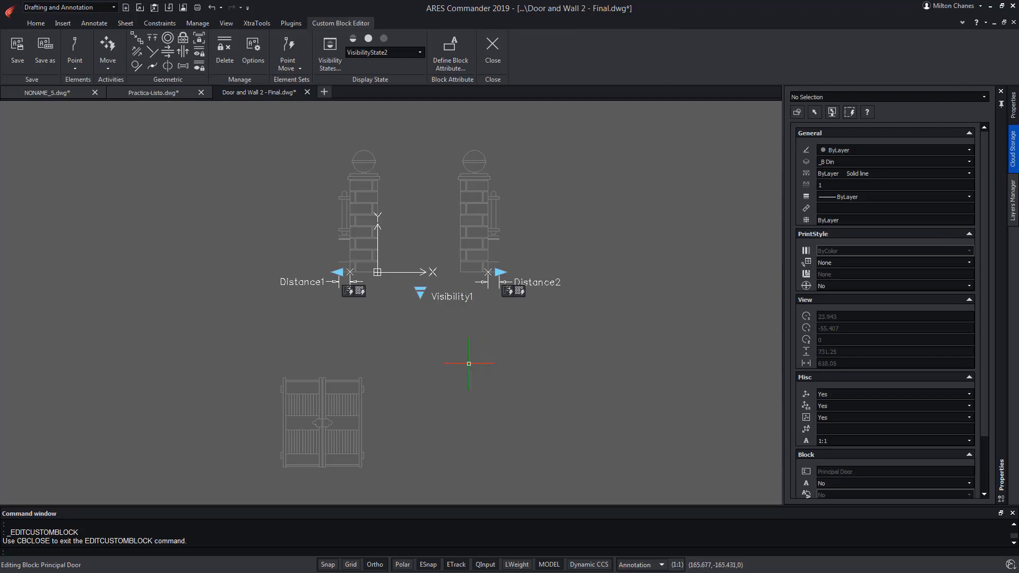
# Step: Show the hidden objects and move the first gate design onto the middle gate position
pyautogui.click(353, 42)
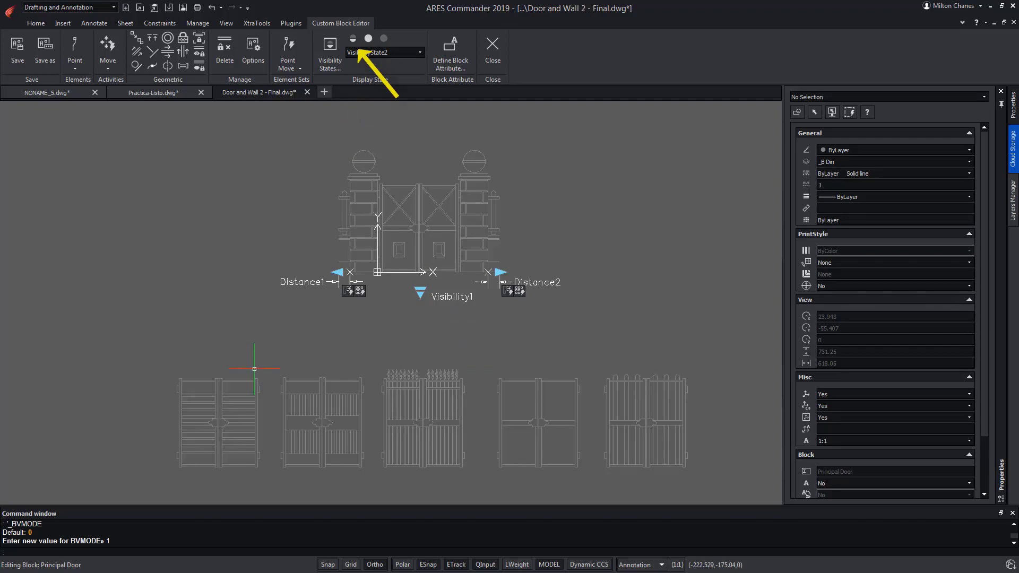
pyautogui.scroll(-1, 221, 292)
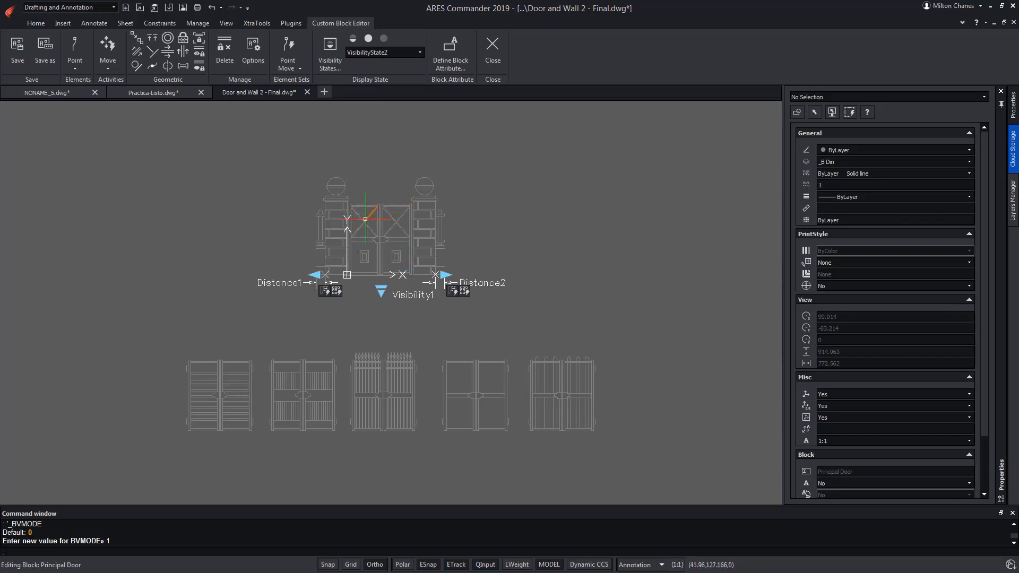
pyautogui.click(35, 24)
pyautogui.click(173, 45)
pyautogui.click(159, 336)
pyautogui.click(273, 440)
pyautogui.scroll(5, 265, 443)
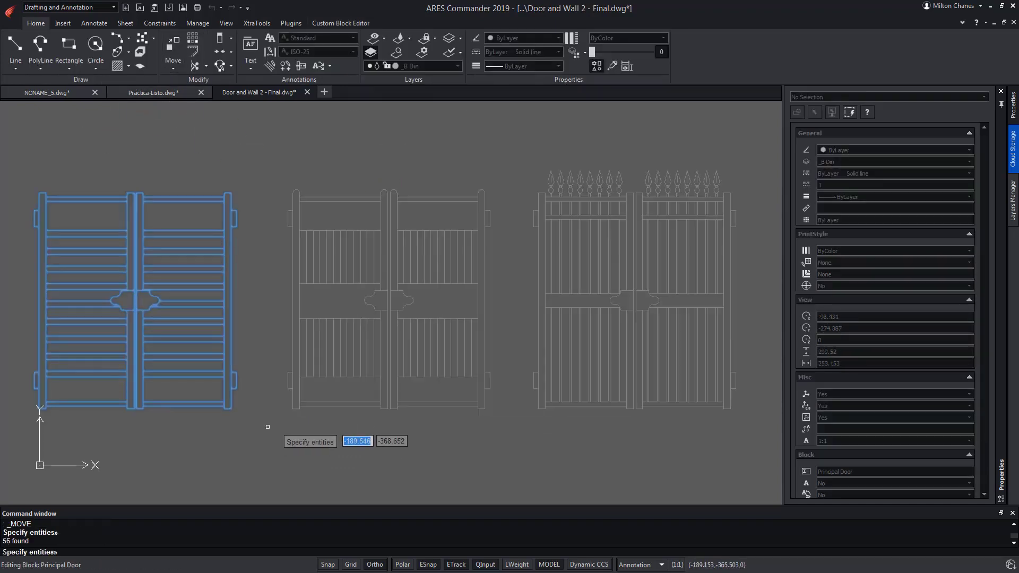
pyautogui.press('Return')
pyautogui.click(40, 408)
pyautogui.click(295, 407)
# Step: Repeat MOVE to relocate the next gate design to its new position
pyautogui.rightClick(518, 170)
pyautogui.click(576, 179)
pyautogui.click(253, 167)
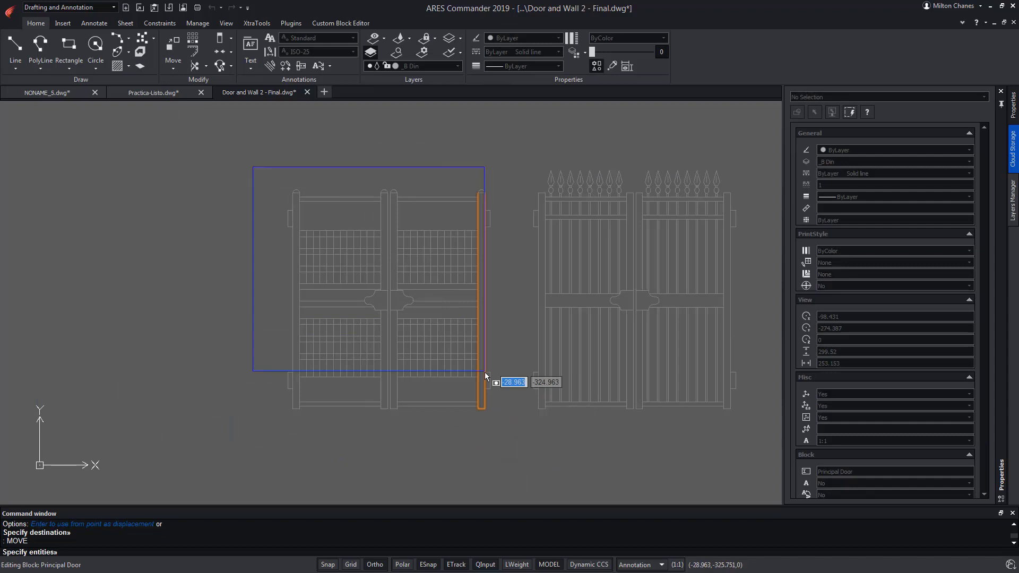
pyautogui.click(485, 371)
pyautogui.press('Return')
pyautogui.click(657, 423)
pyautogui.moveTo(657, 423)
pyautogui.mouseDown(button='middle')
pyautogui.moveTo(441, 389)
pyautogui.moveTo(205, 434)
pyautogui.mouseUp(button='middle')
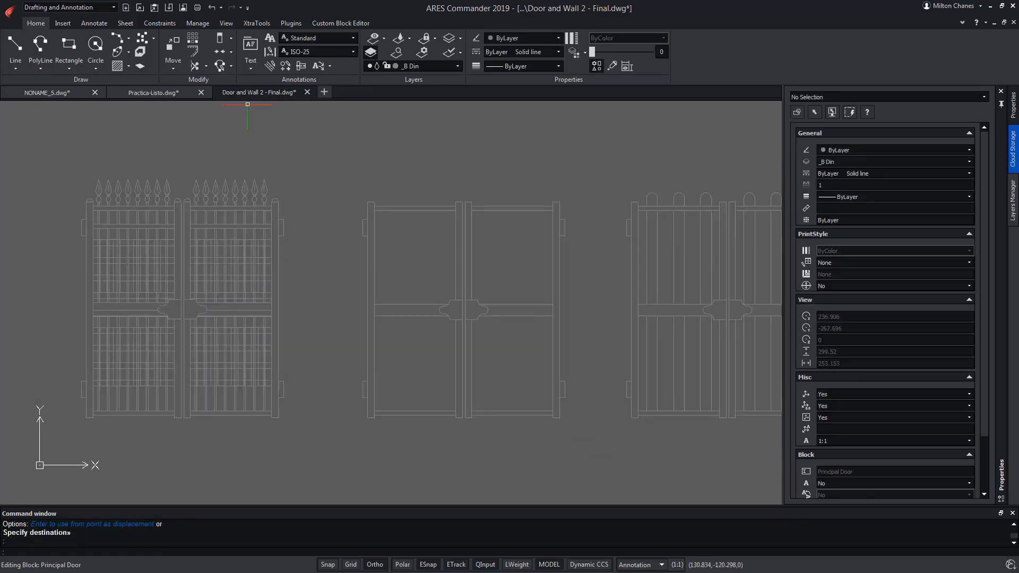
pyautogui.click(428, 427)
# Step: Move the left gate over to the right gate's position
pyautogui.scroll(-2, 484, 423)
pyautogui.moveTo(484, 423); pyautogui.dragTo(234, 419, button='middle')
pyautogui.press('Return')
pyautogui.click(138, 200)
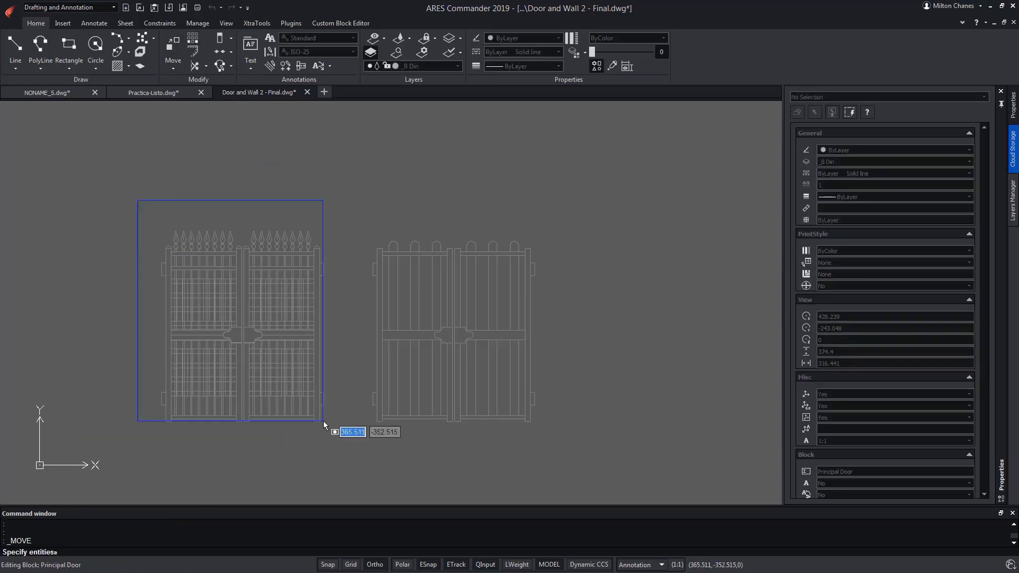
pyautogui.click(324, 424)
pyautogui.press('Return')
pyautogui.click(323, 422)
pyautogui.click(534, 421)
pyautogui.press('Return')
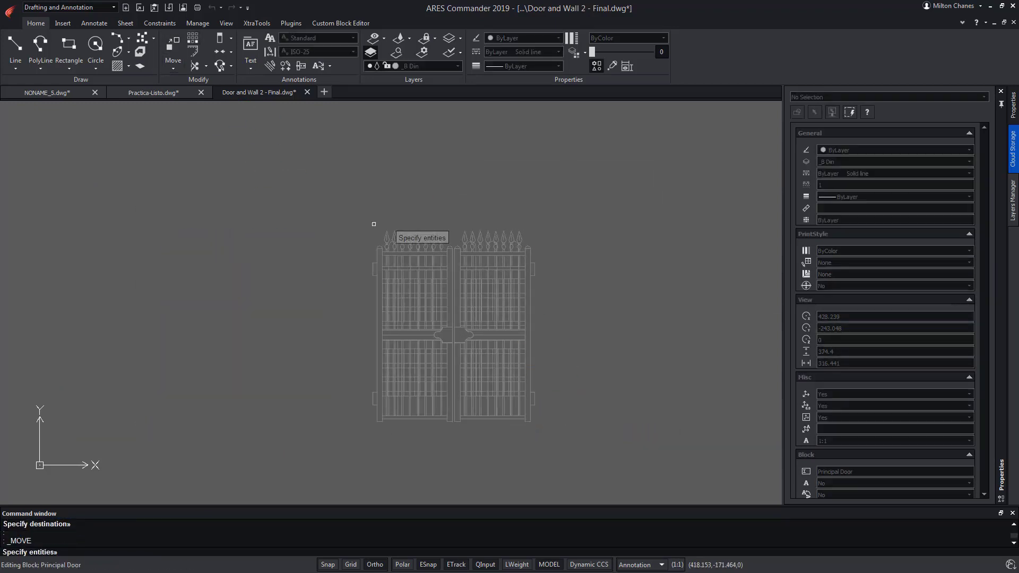
# Step: Place the spiked metal gate between the brick pillars and close the block editor
pyautogui.click(374, 223)
pyautogui.click(535, 425)
pyautogui.press('Return')
pyautogui.click(367, 129)
pyautogui.scroll(5, 644, 448)
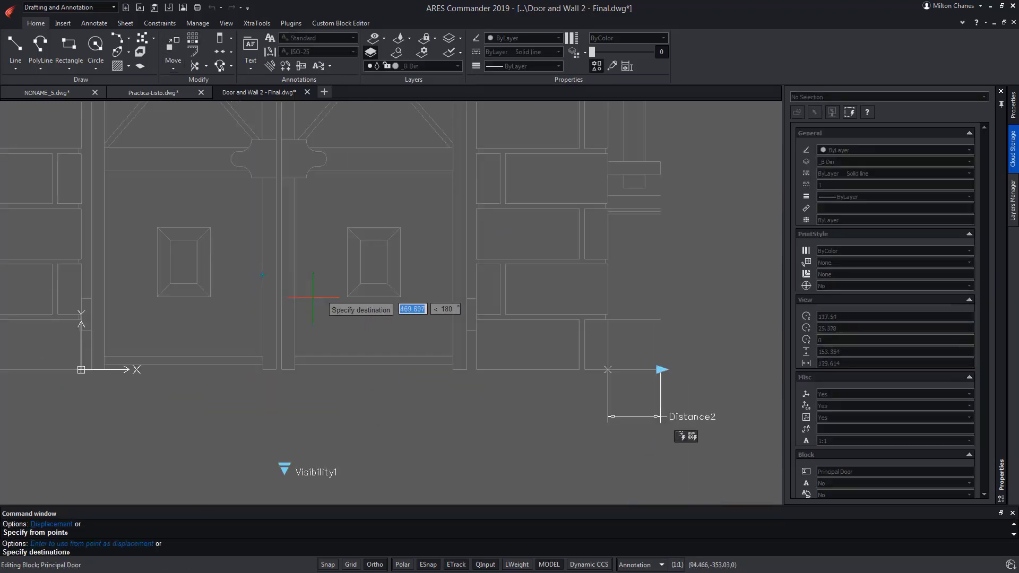
pyautogui.click(466, 370)
pyautogui.scroll(-4, 404, 405)
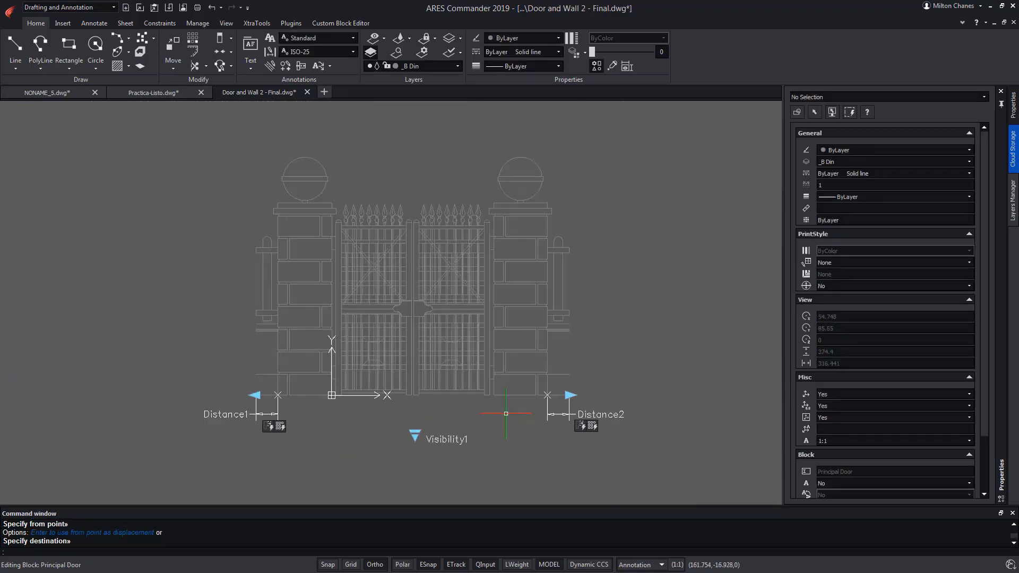
pyautogui.click(340, 23)
pyautogui.click(492, 50)
# Step: Save the block edits and switch the Principal Door gate to VisibilityState4
pyautogui.click(476, 306)
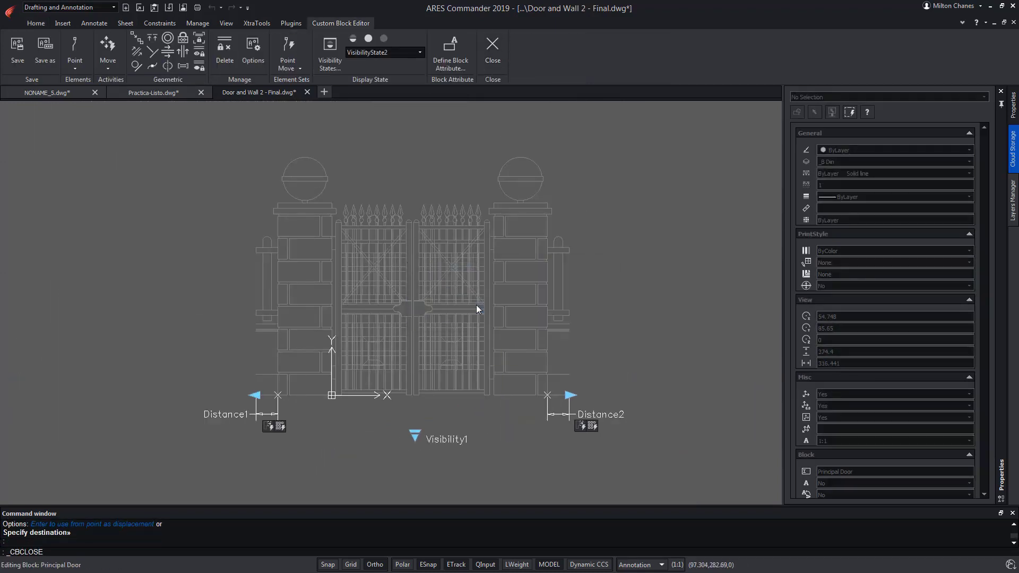
pyautogui.click(475, 307)
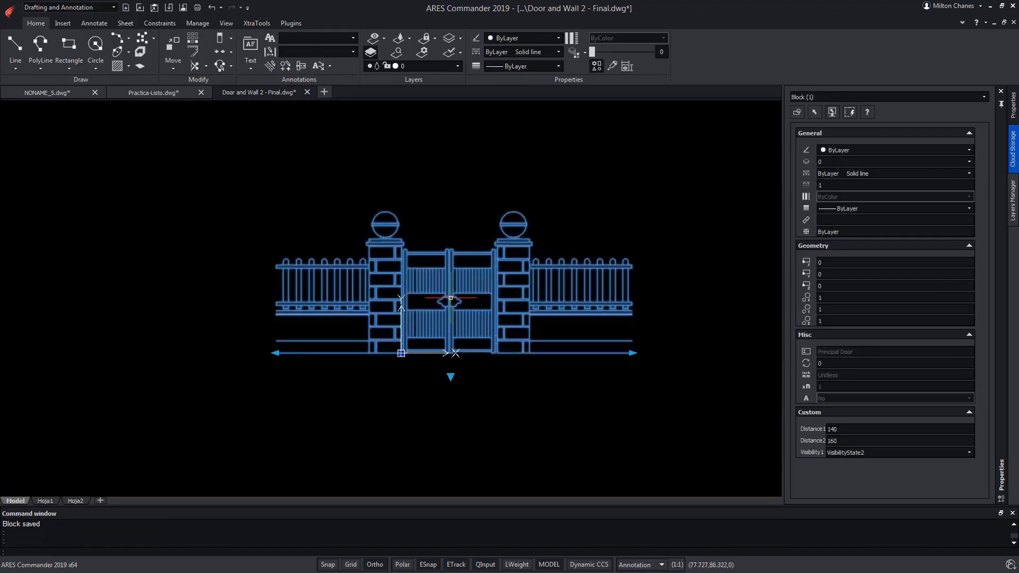
pyautogui.click(450, 376)
pyautogui.click(464, 429)
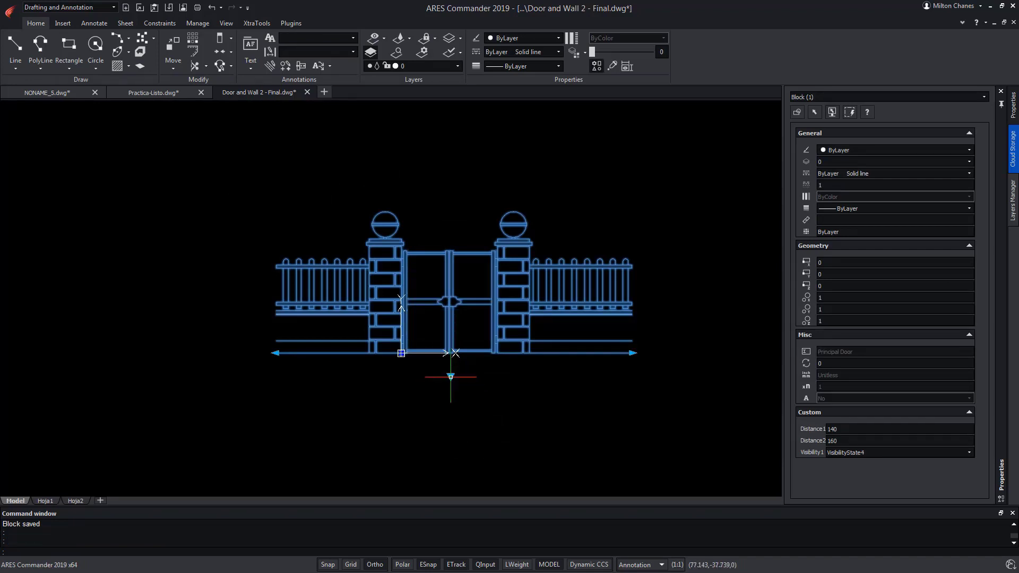
# Step: Switch back to VisibilityState2 and reopen Principal Door in the block editor
pyautogui.click(451, 377)
pyautogui.click(472, 409)
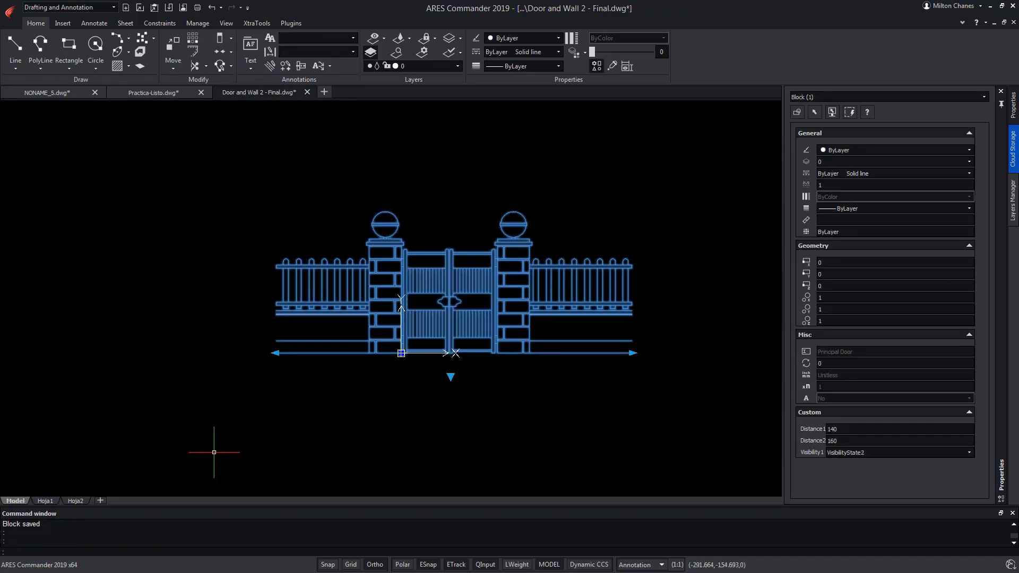
pyautogui.press('Return')
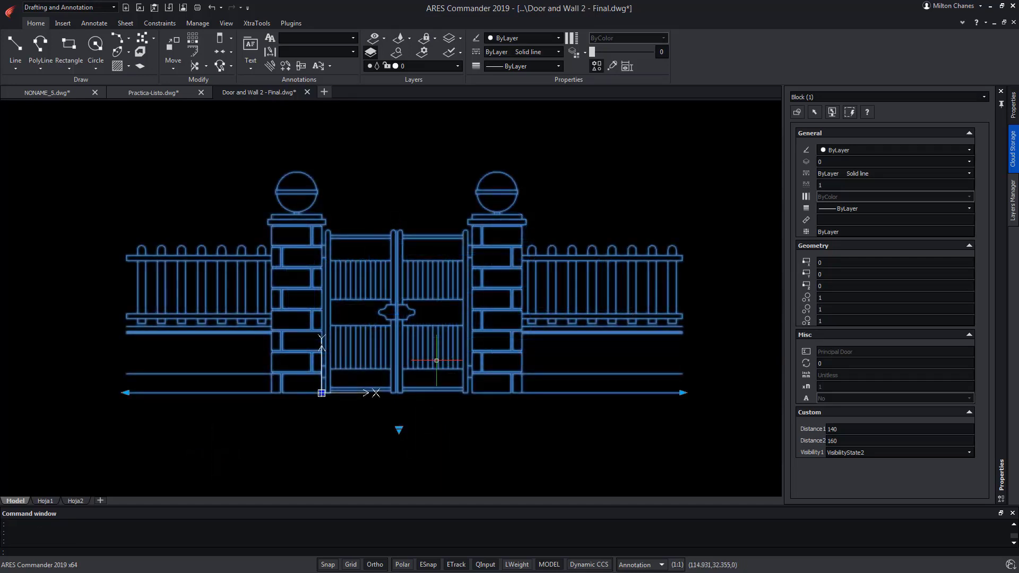
pyautogui.click(530, 375)
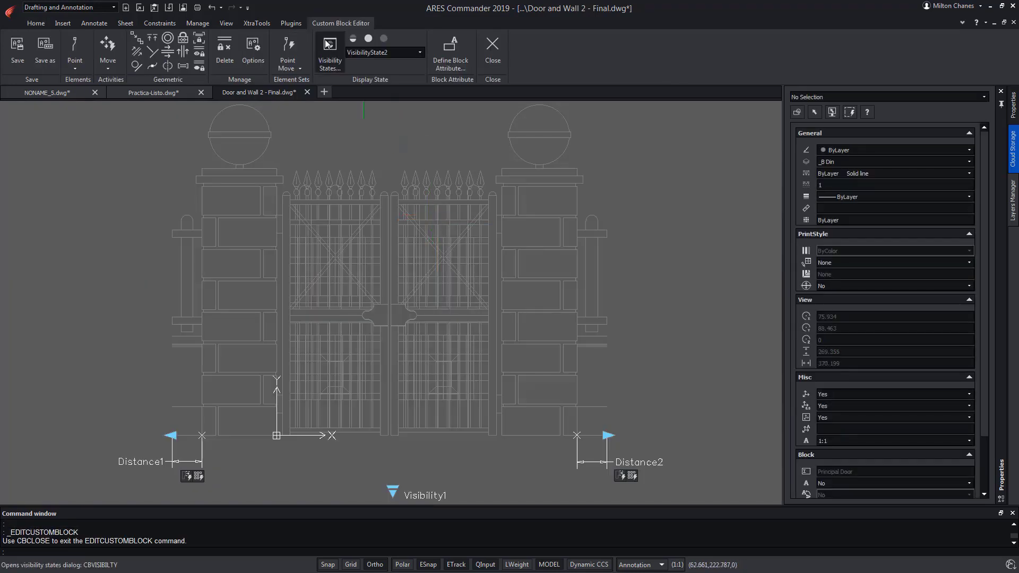
# Step: Rename the visibility states to gate designs such as Metal Door with Crosses and Metal Door
pyautogui.click(329, 49)
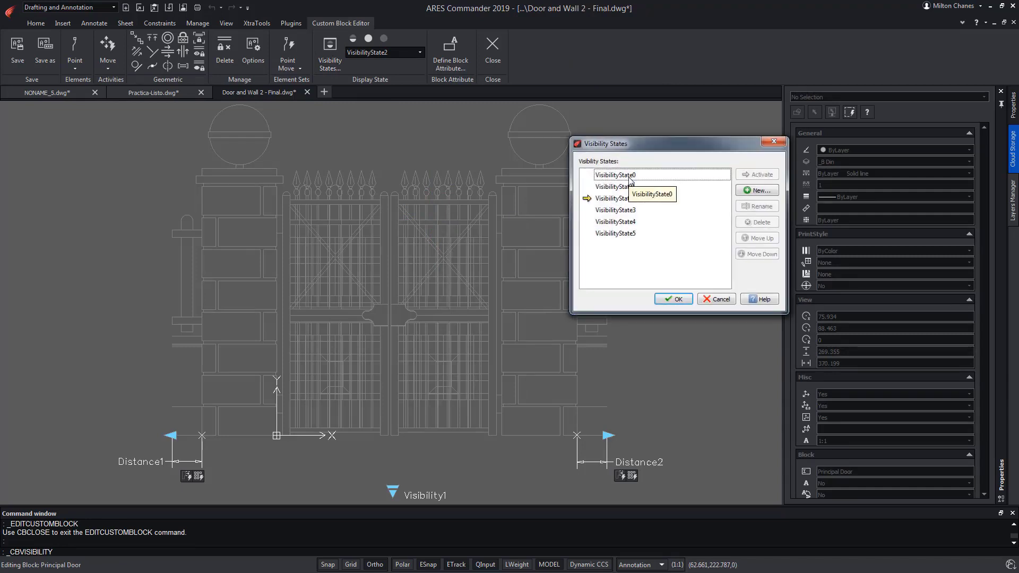
pyautogui.write('Metal D')
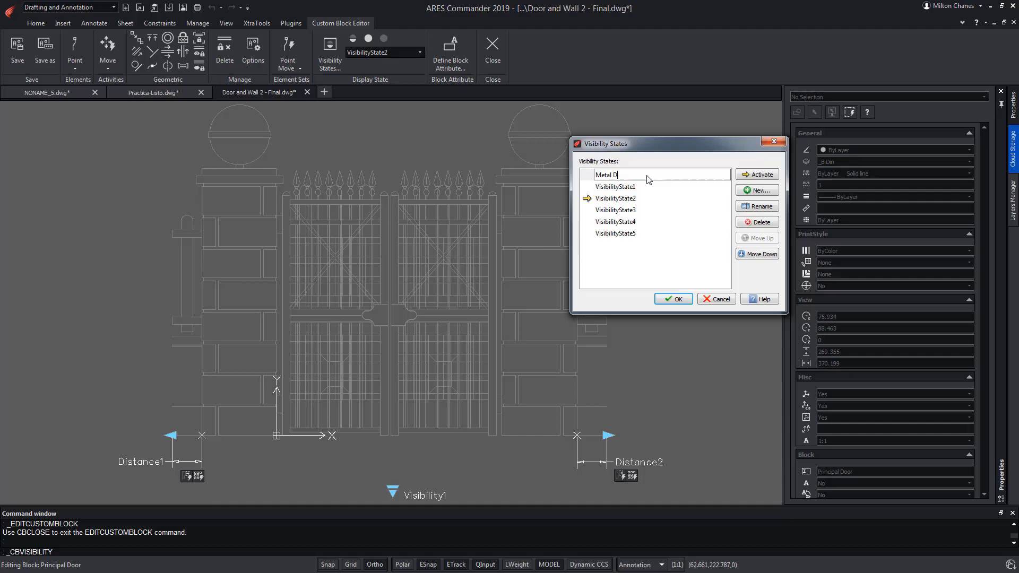
pyautogui.write('r')
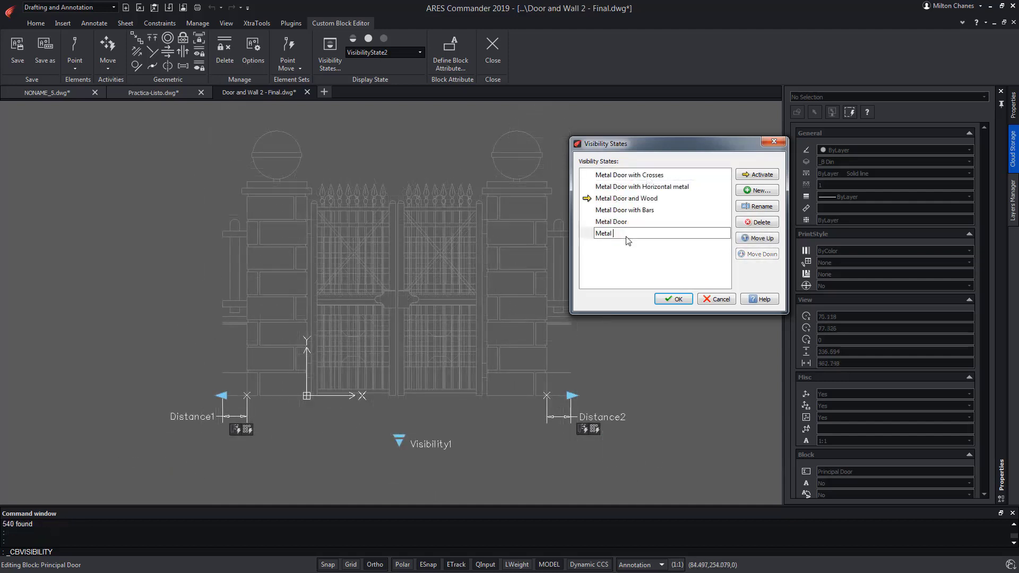
pyautogui.click(667, 300)
# Step: Close the block editor, saving Principal Door, and select the gate block in the drawing
pyautogui.click(496, 48)
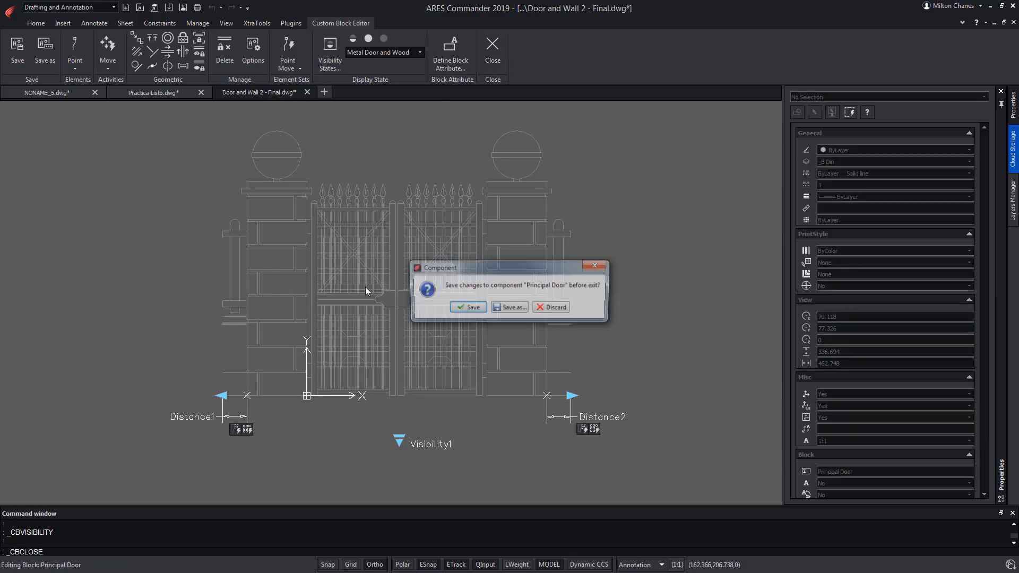
pyautogui.click(472, 308)
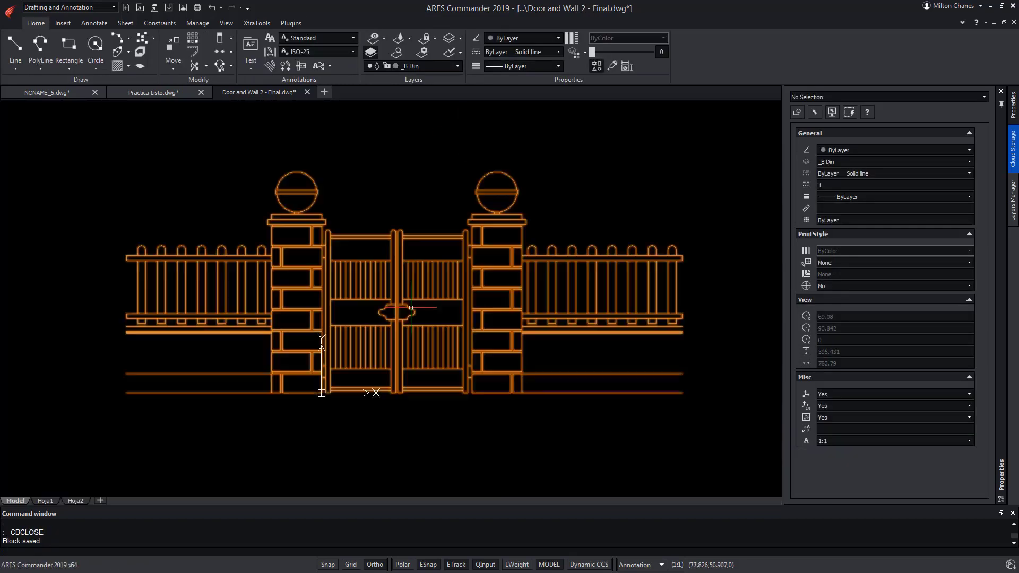
pyautogui.click(398, 345)
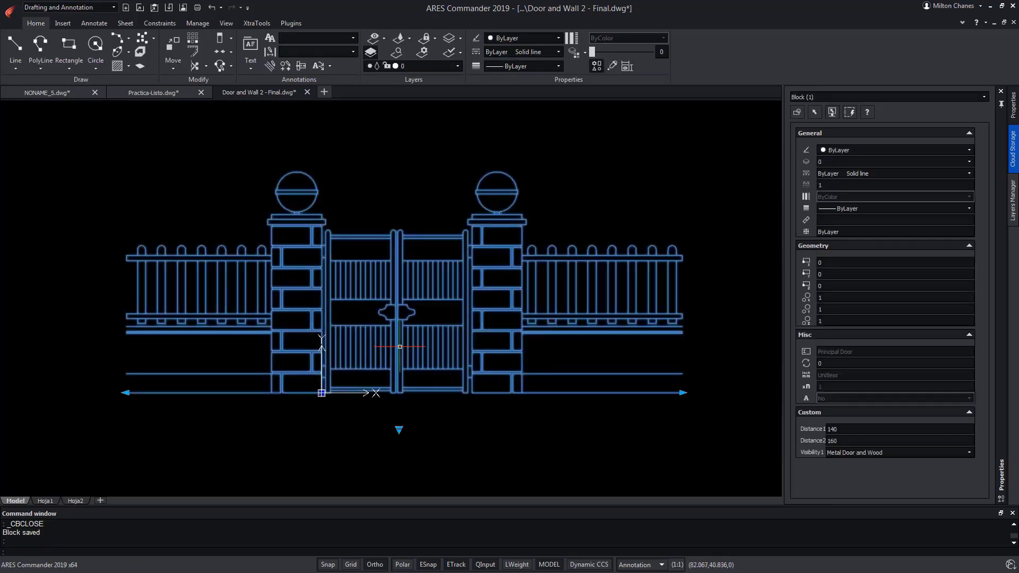
pyautogui.click(398, 429)
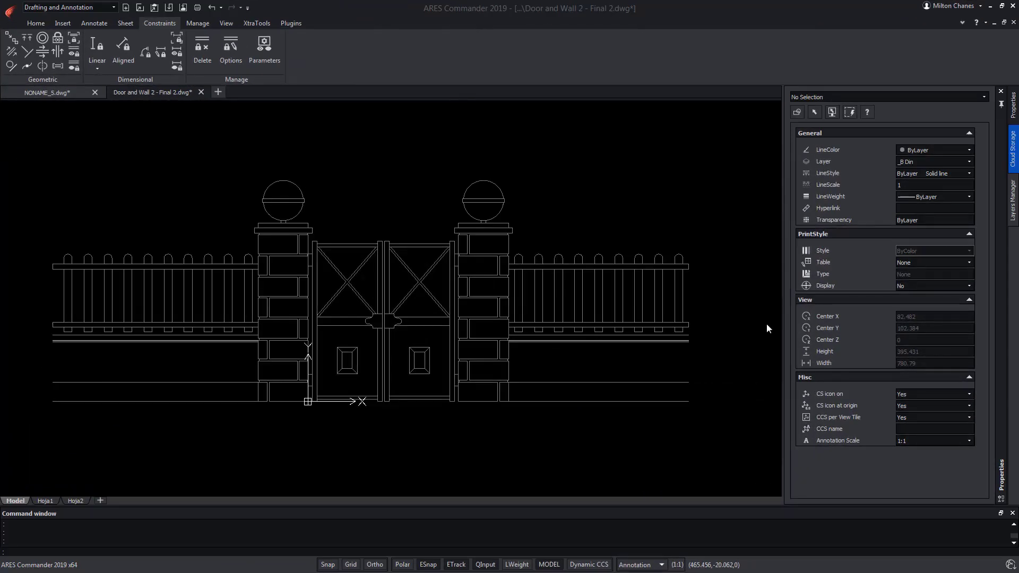
# Step: Select the gate block and shorten its left fence toward the pillar
pyautogui.click(379, 243)
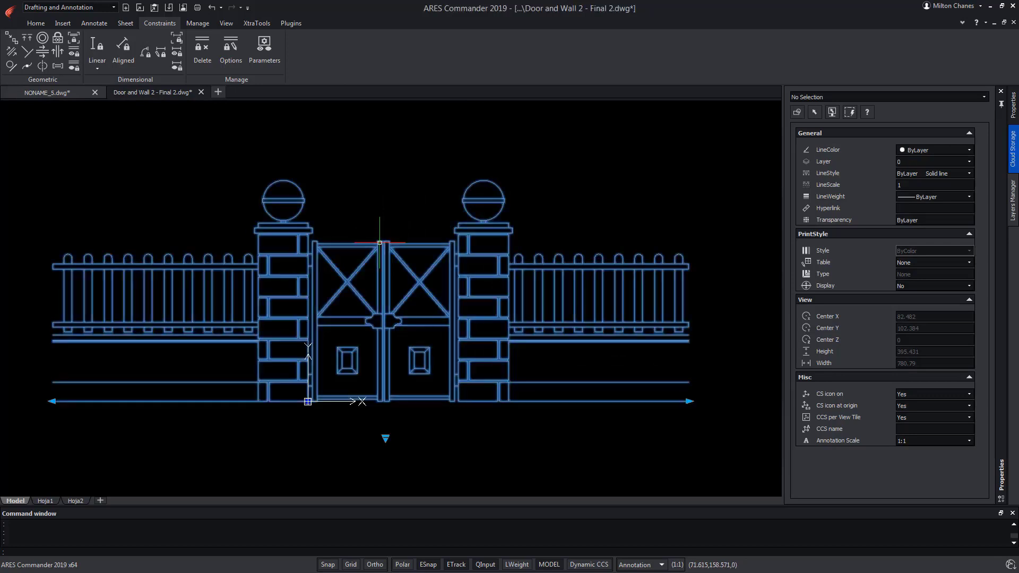
pyautogui.click(52, 402)
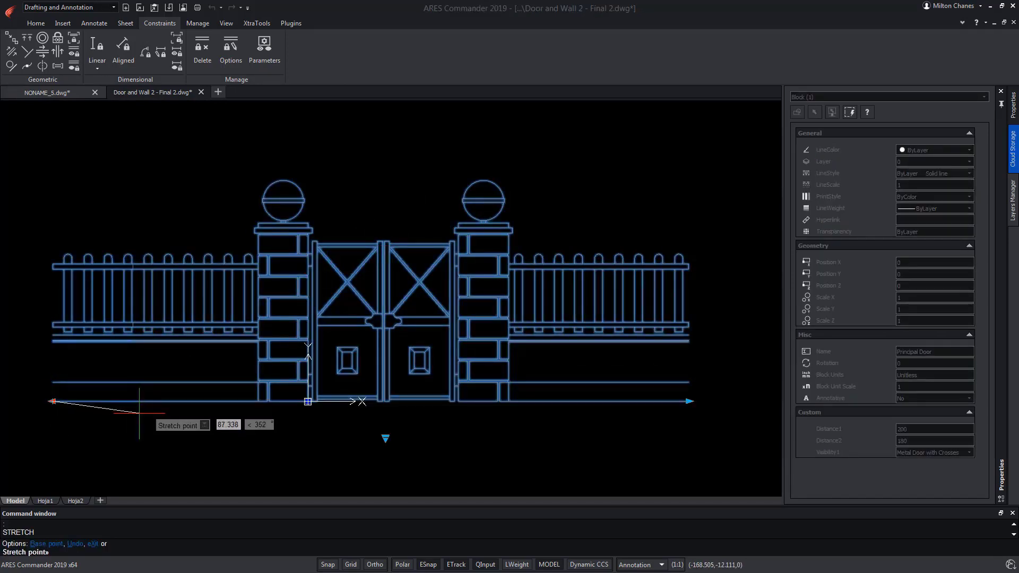
pyautogui.click(135, 413)
# Step: Try Metal Door and Wood and Metal Door, then settle on Metal Door with Bars
pyautogui.click(385, 439)
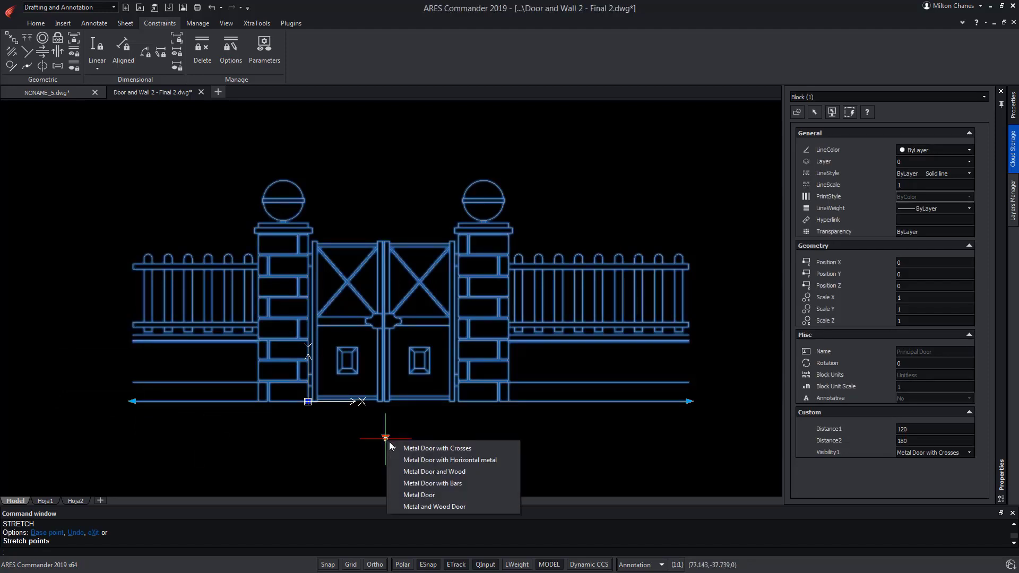
pyautogui.click(439, 470)
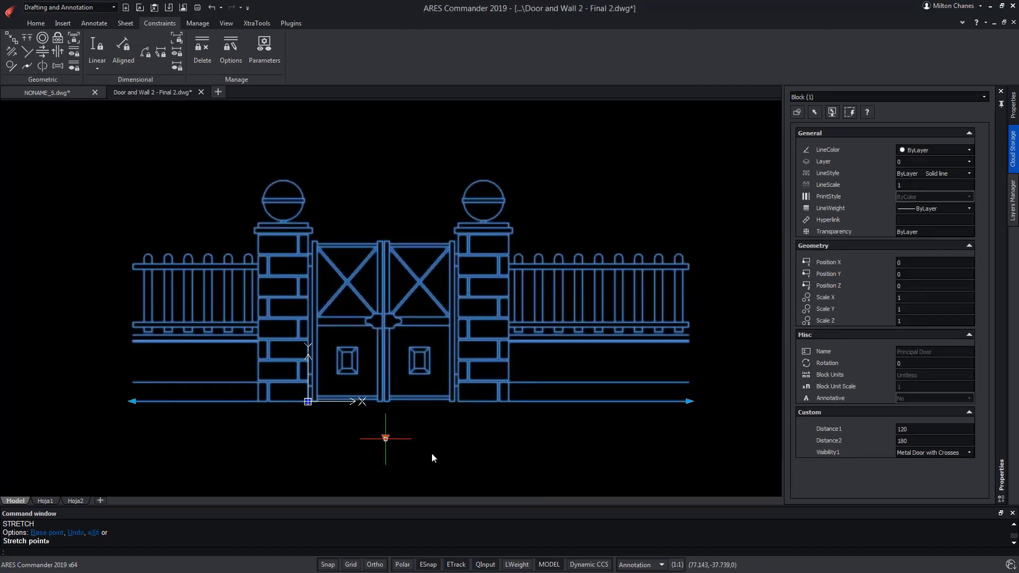
pyautogui.click(386, 438)
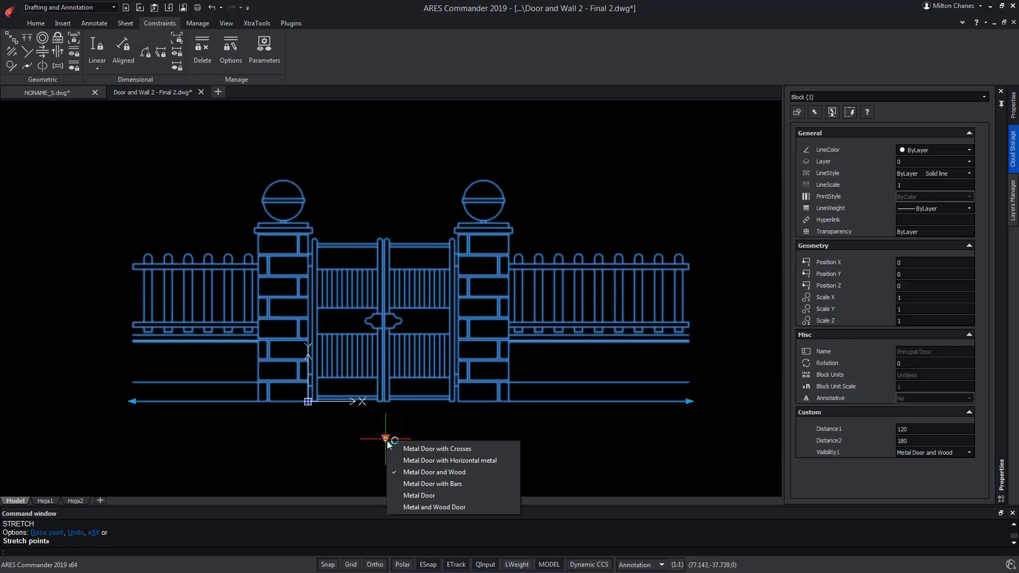
pyautogui.click(391, 443)
pyautogui.click(386, 439)
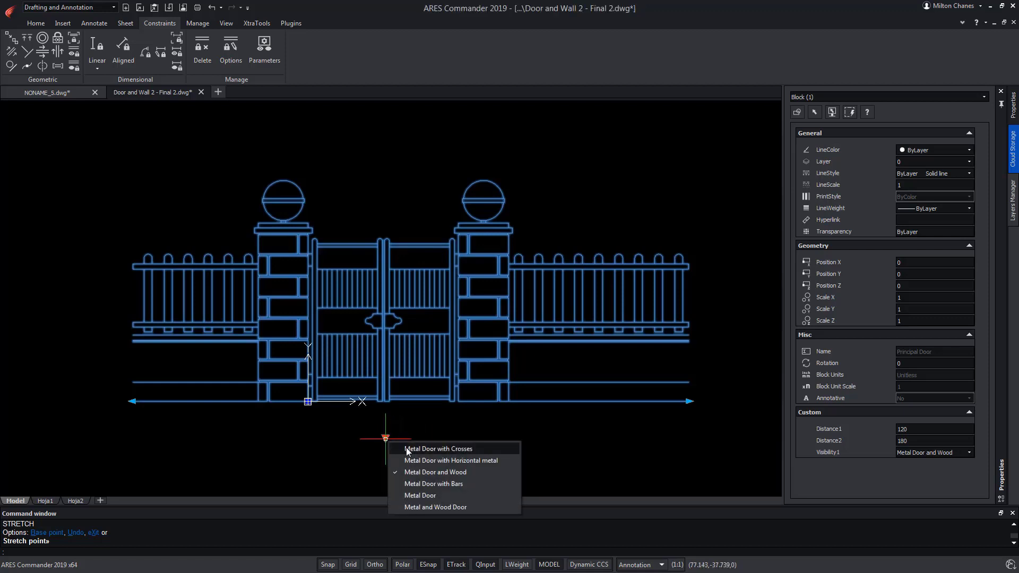
pyautogui.click(433, 494)
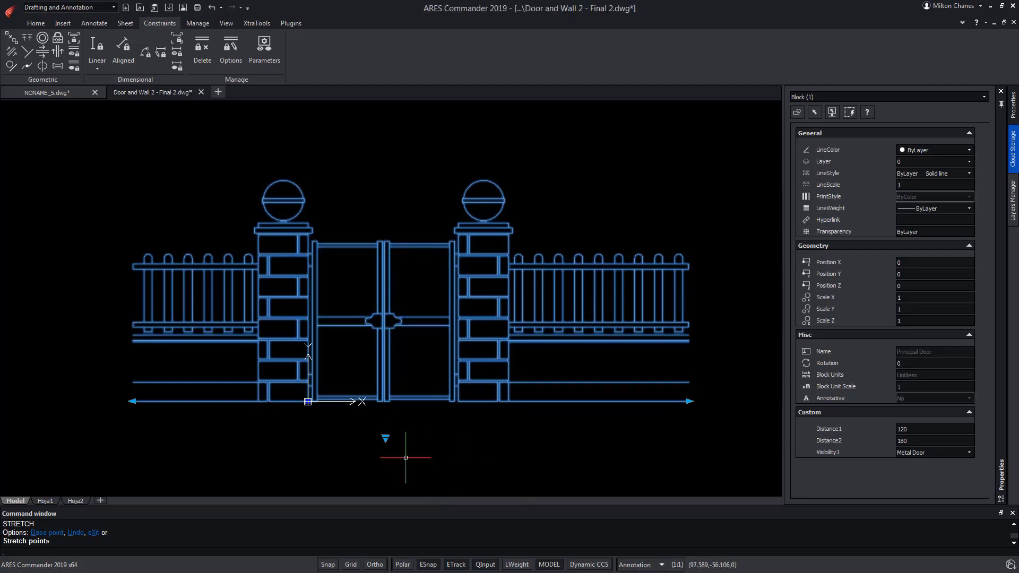
pyautogui.click(386, 439)
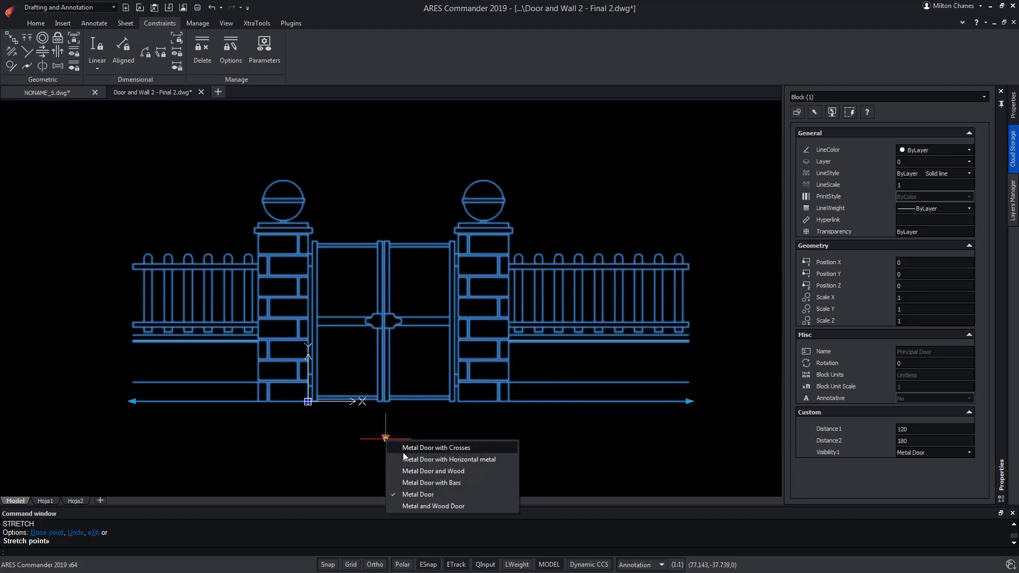
pyautogui.click(422, 482)
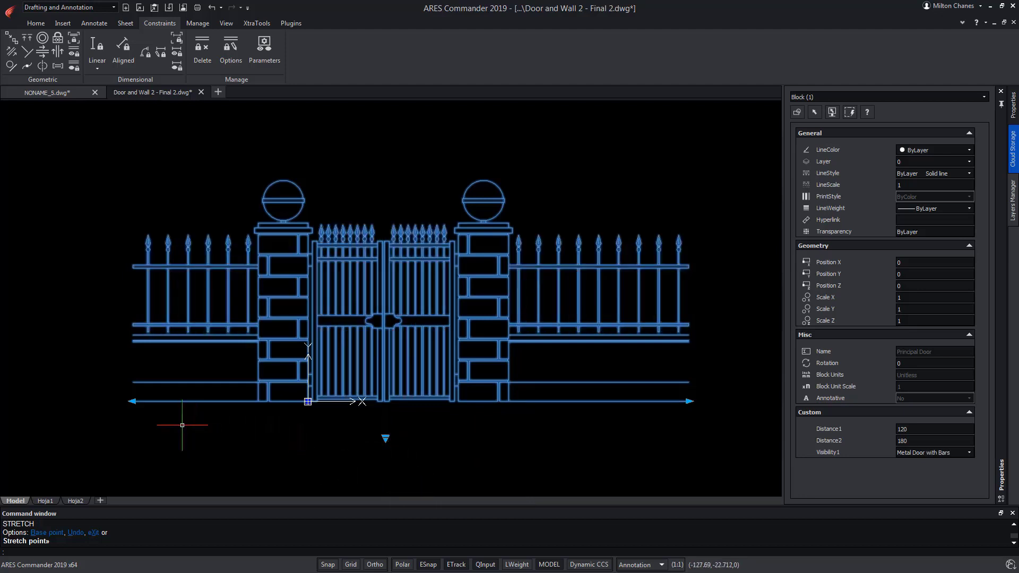
# Step: Restretch the fences to a left distance of 180 and a right distance of 100
pyautogui.click(133, 401)
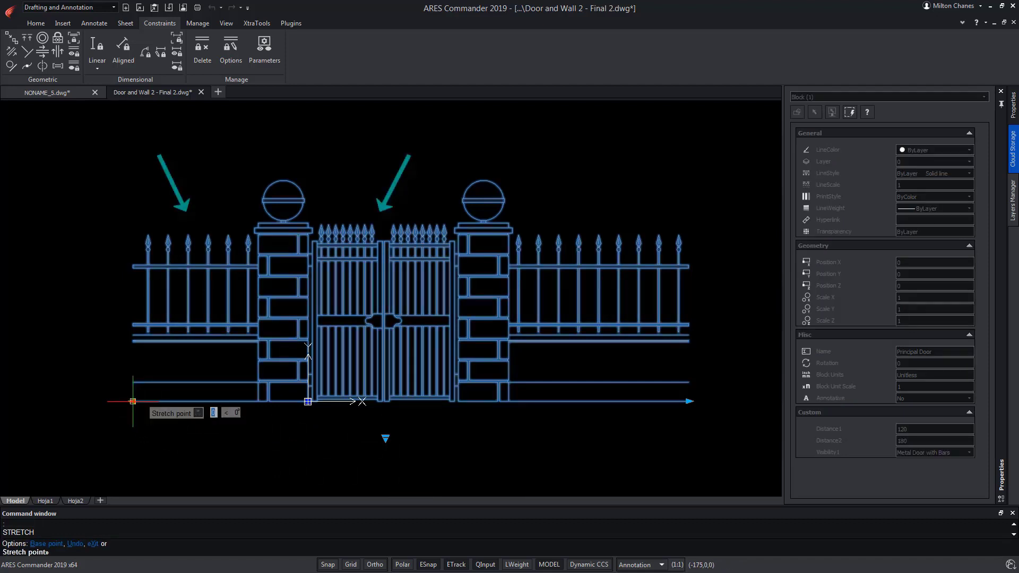
pyautogui.click(69, 401)
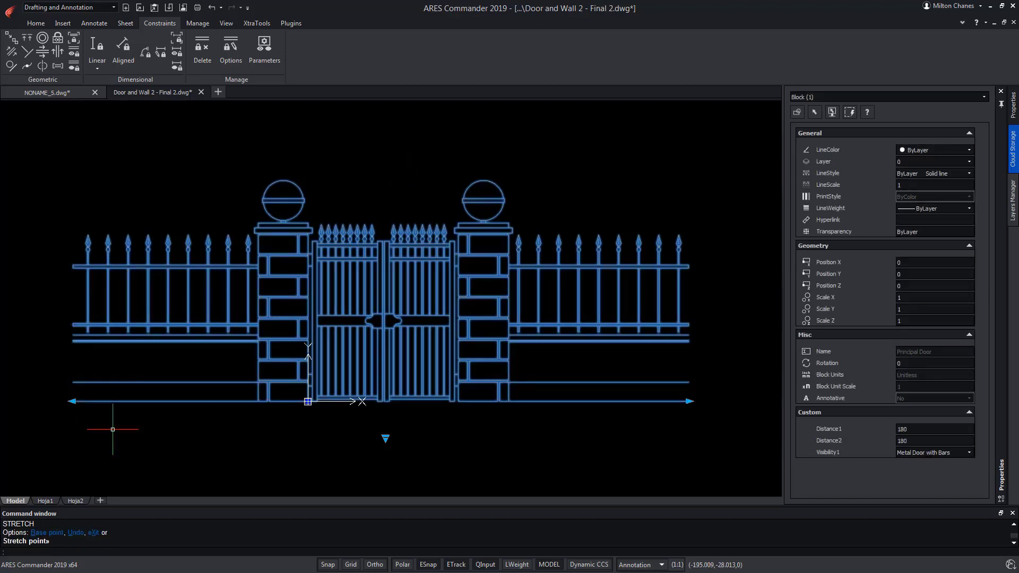
pyautogui.click(688, 401)
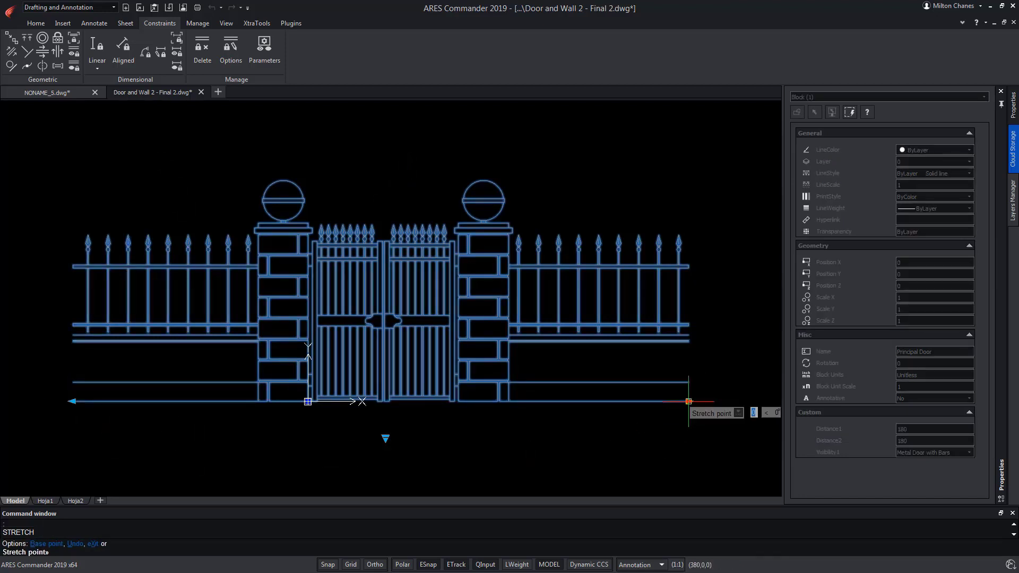
pyautogui.click(589, 475)
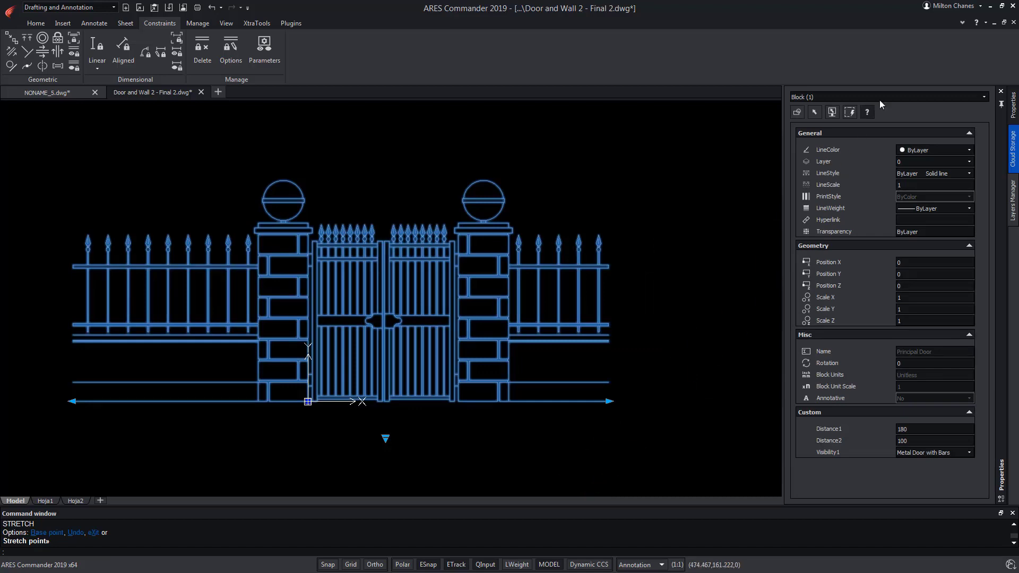
# Step: Search the ARES help for 'blocks' and list the matching topics
pyautogui.click(975, 24)
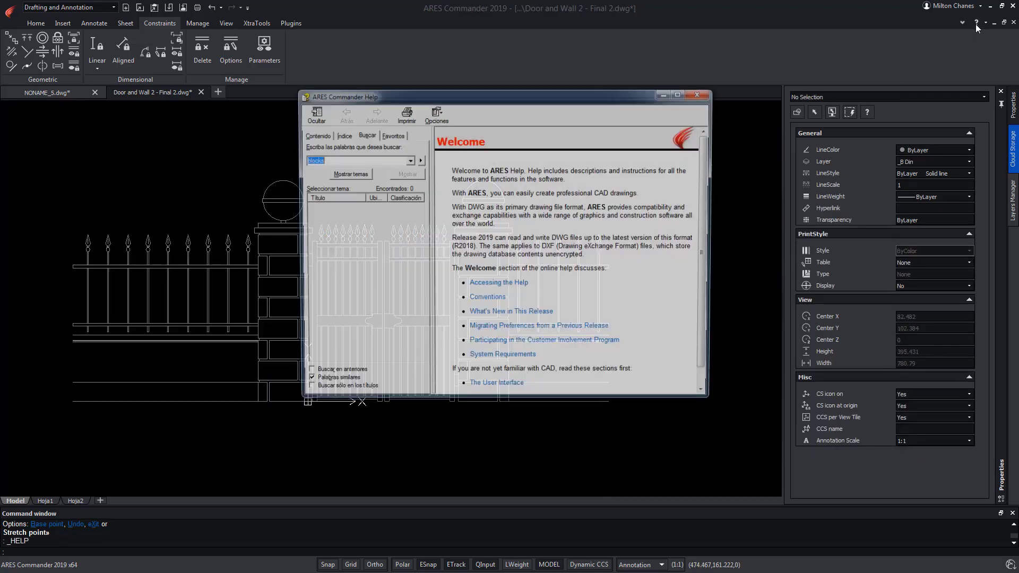
pyautogui.click(349, 174)
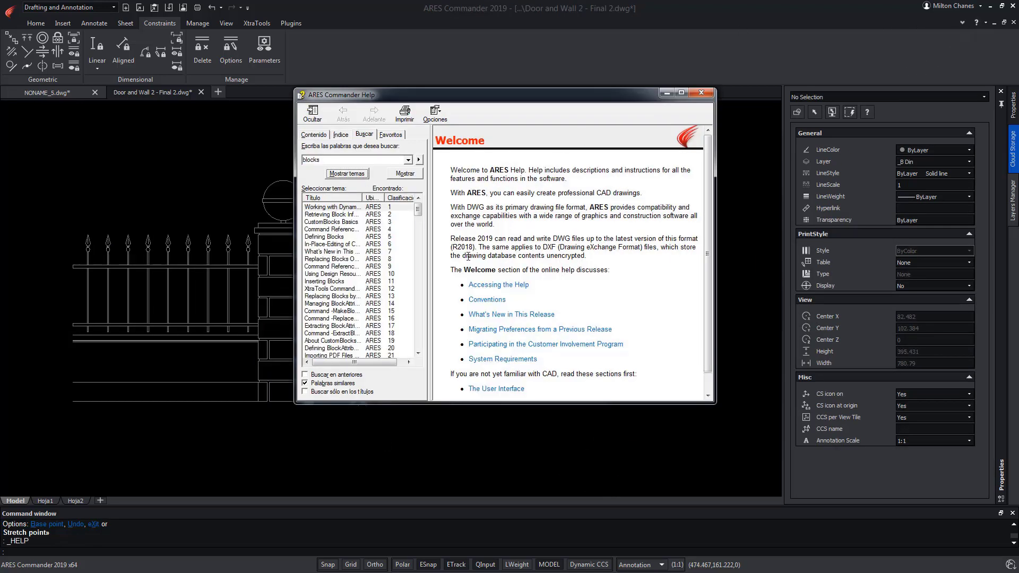